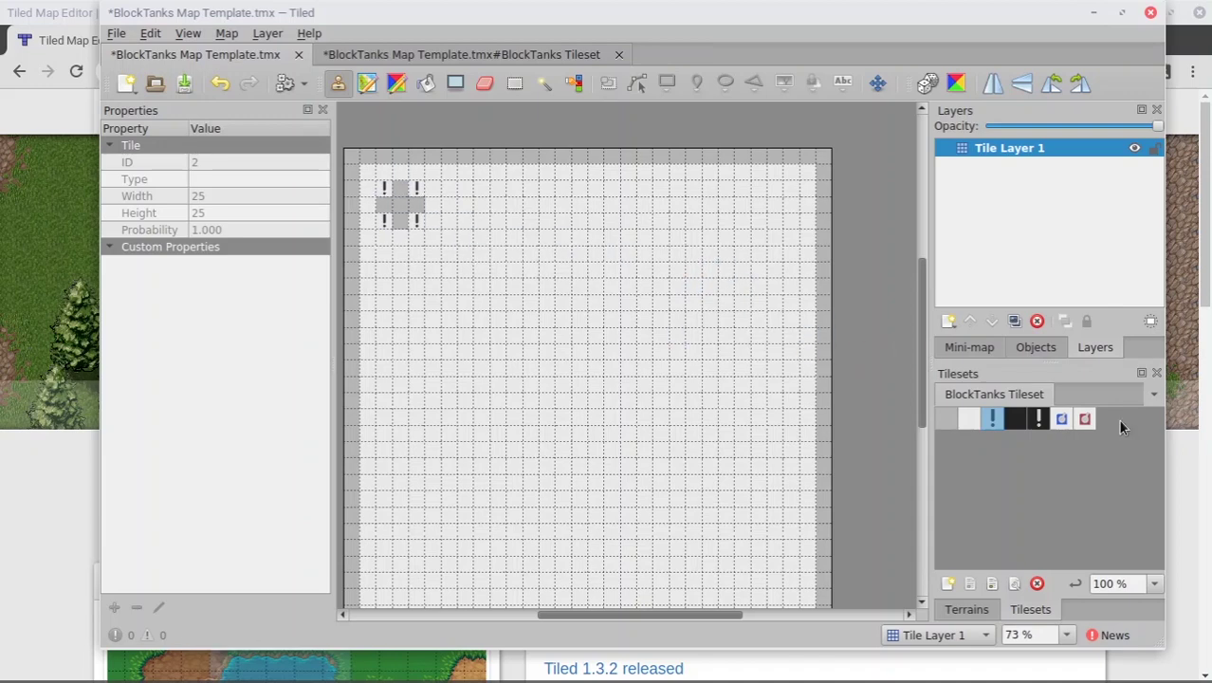
- Place dark wall tiles to the right, above, left and below the ! tiles
{"action": "left_click", "coordinate": [1015, 418]}
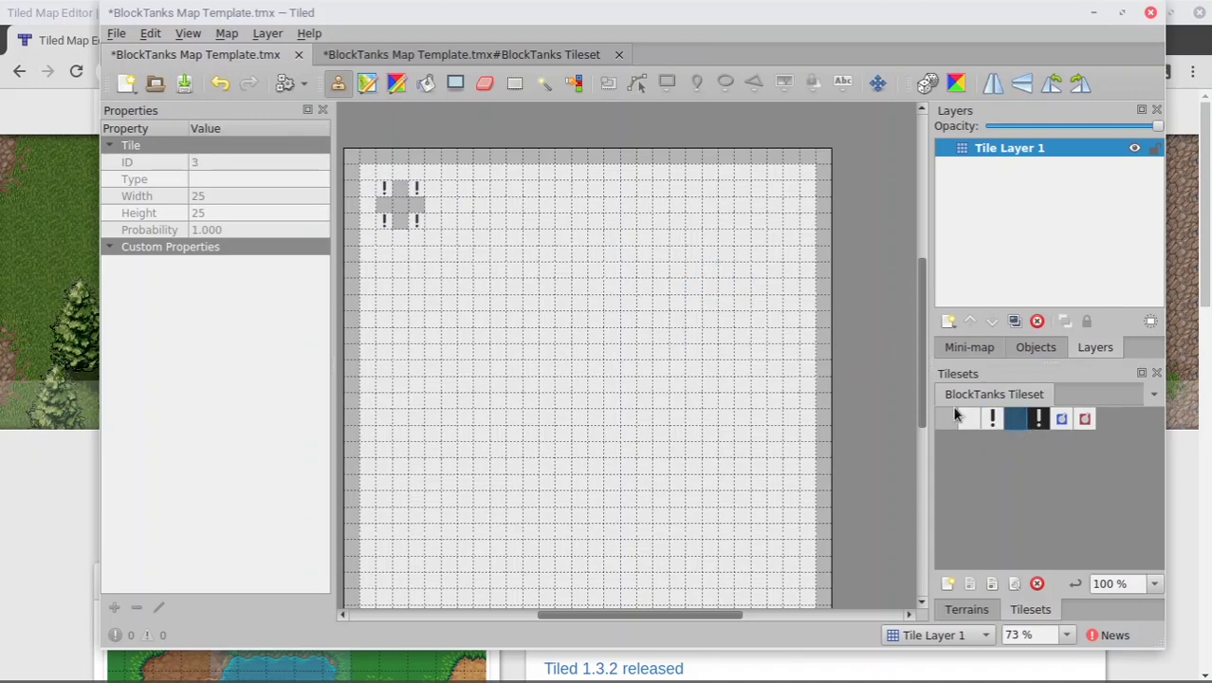
{"action": "left_click", "coordinate": [432, 204]}
{"action": "left_click", "coordinate": [400, 174]}
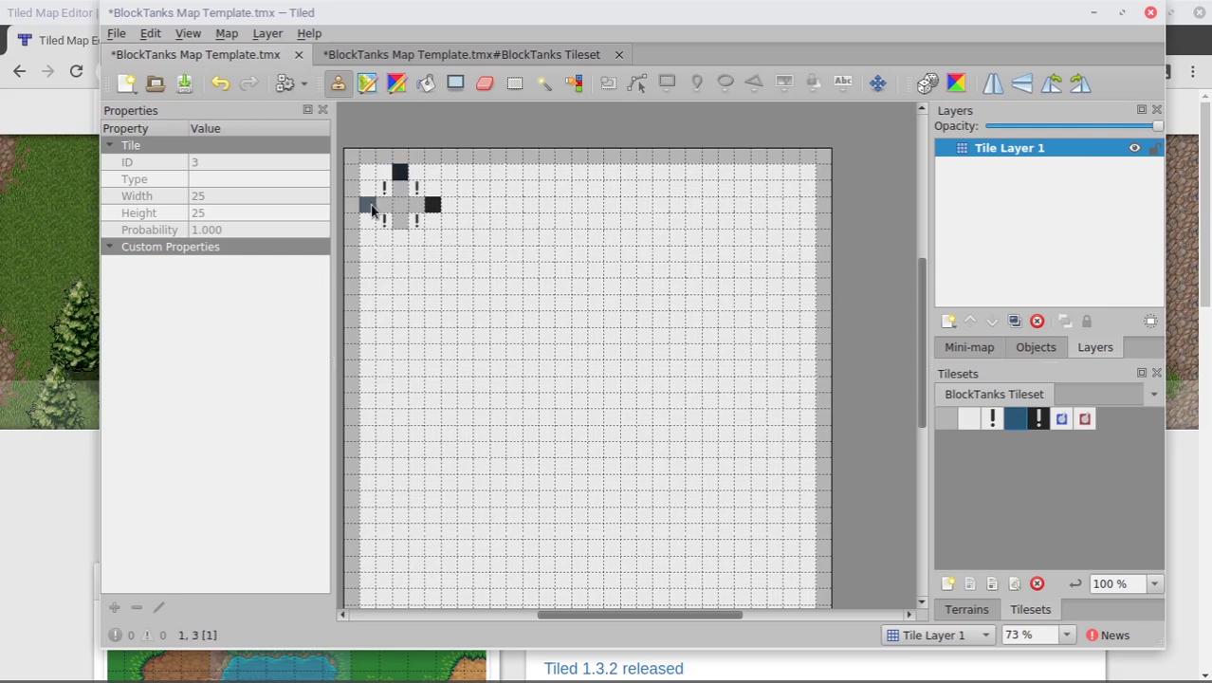
{"action": "left_click", "coordinate": [368, 206]}
{"action": "left_click", "coordinate": [401, 238]}
- Stamp two copies of the cross pattern, then fill the map with a random wall mix from an 11x8 stamp
{"action": "right_click_drag", "start_coordinate": [433, 245], "coordinate": [368, 174]}
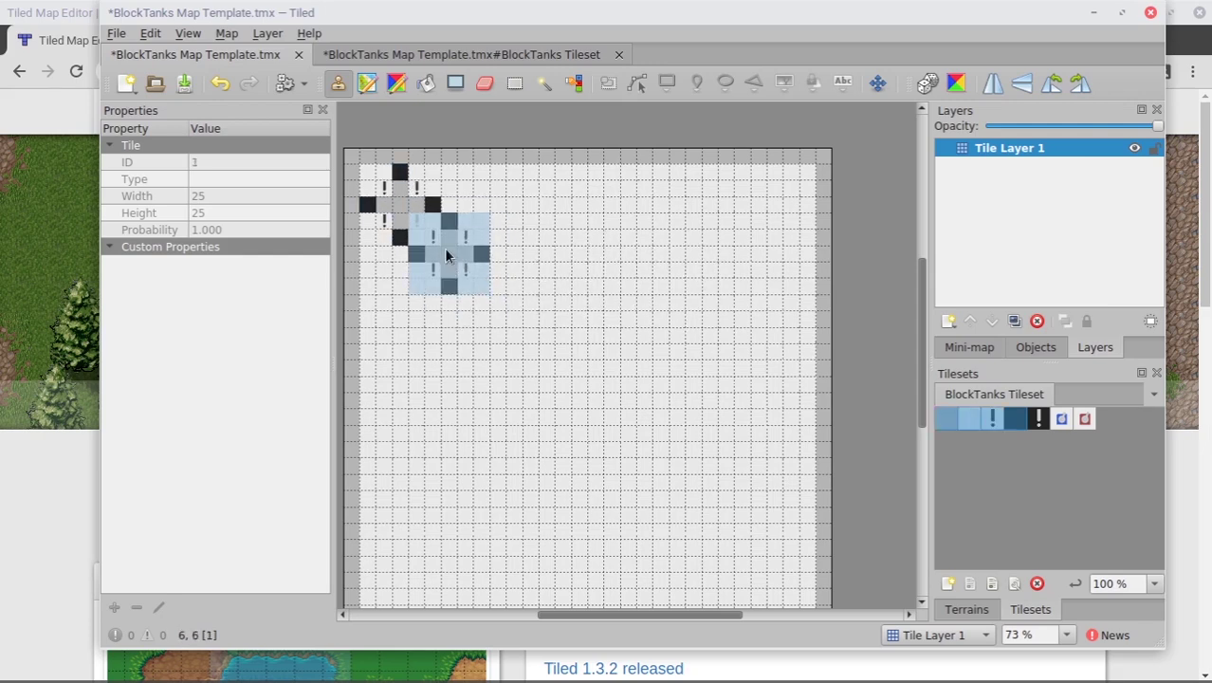
{"action": "left_click", "coordinate": [448, 239]}
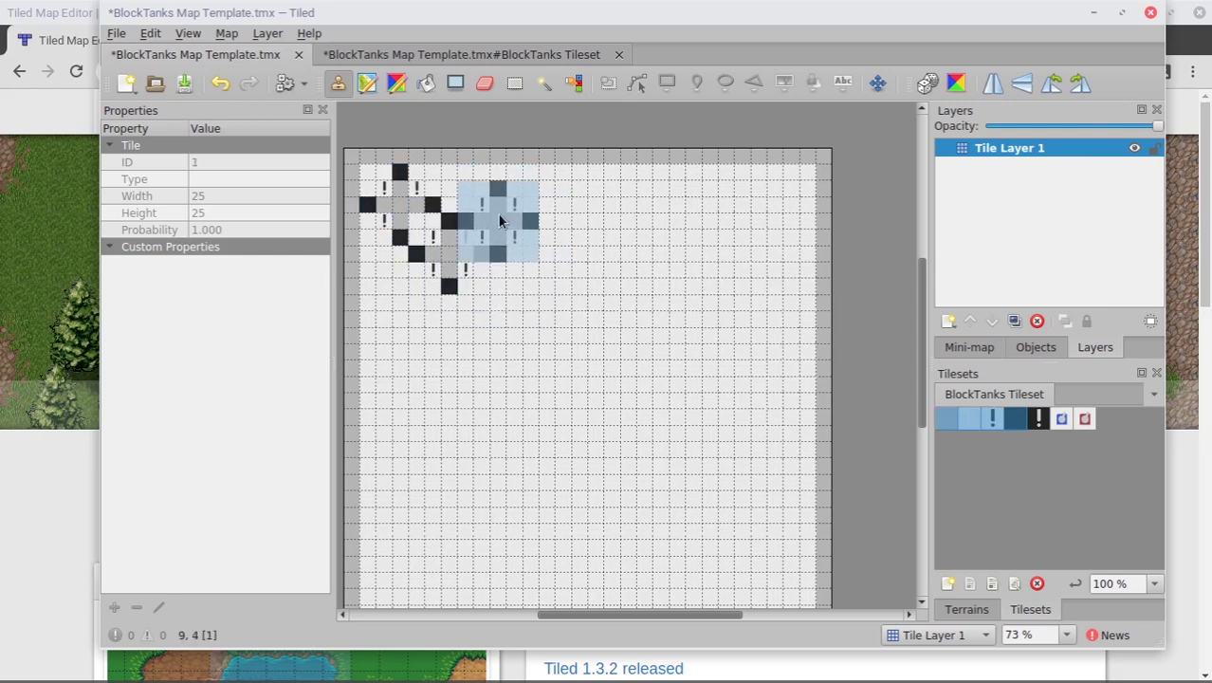
{"action": "left_click", "coordinate": [498, 215]}
{"action": "right_click_drag", "start_coordinate": [362, 166], "coordinate": [537, 290]}
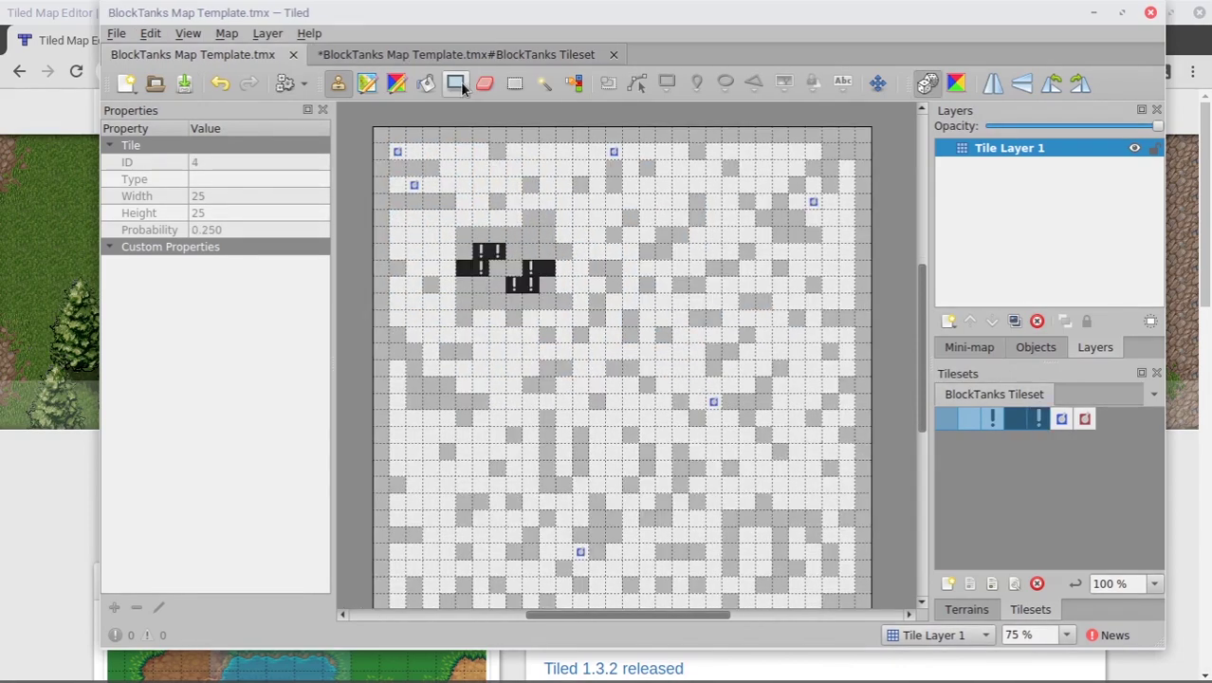
{"action": "left_click_drag", "start_coordinate": [398, 154], "coordinate": [854, 466]}
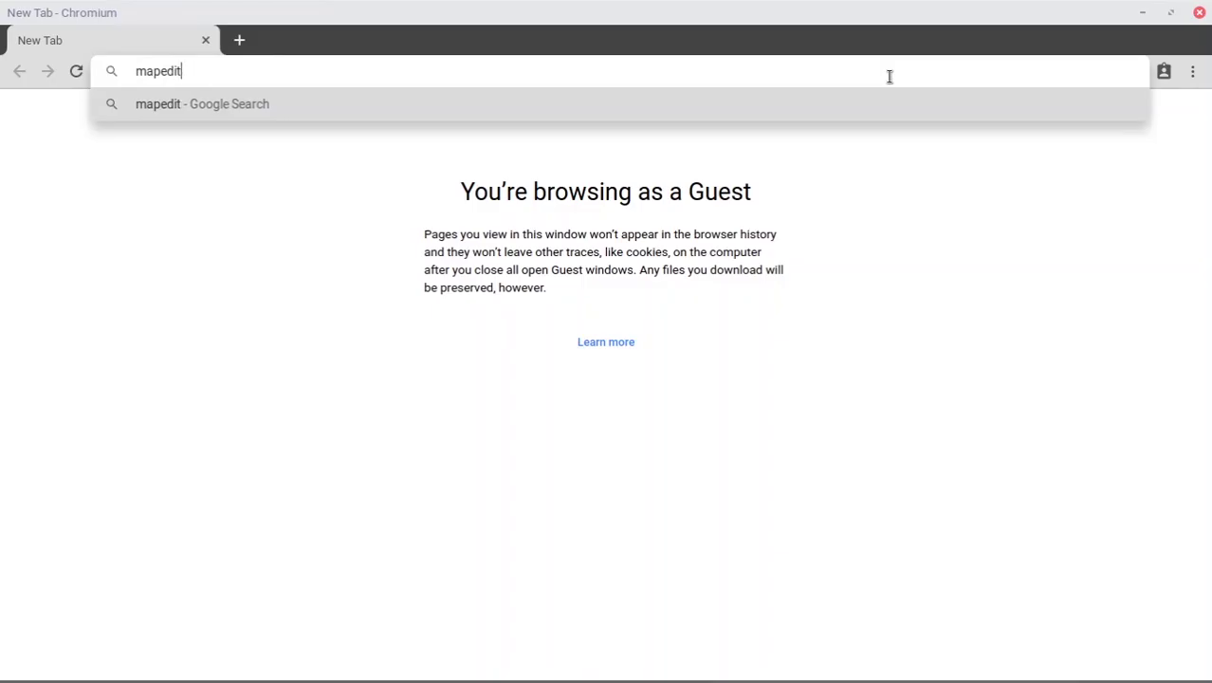
- Go to the BlockTanks map editor at mapeditor.kevinchampagne.org
{"action": "type", "text": "or.kevinchampagne.org"}
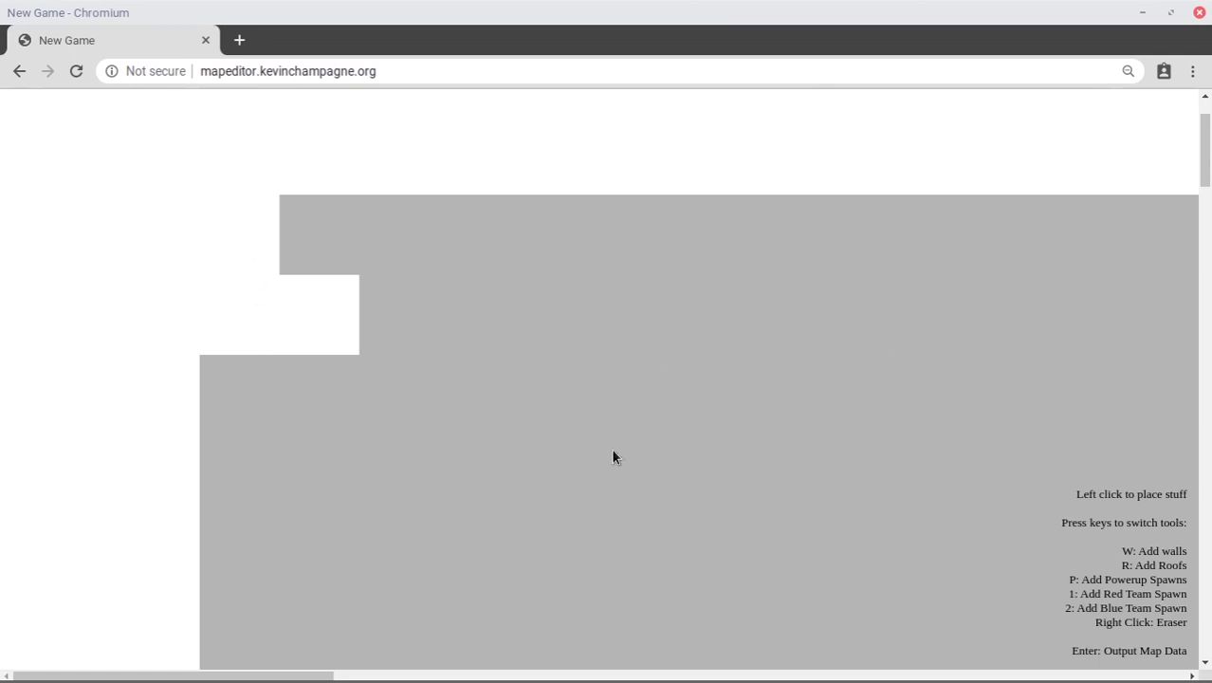
- Place a few white cells on the web map editor canvas
{"action": "left_click", "coordinate": [627, 399]}
{"action": "left_click", "coordinate": [400, 315]}
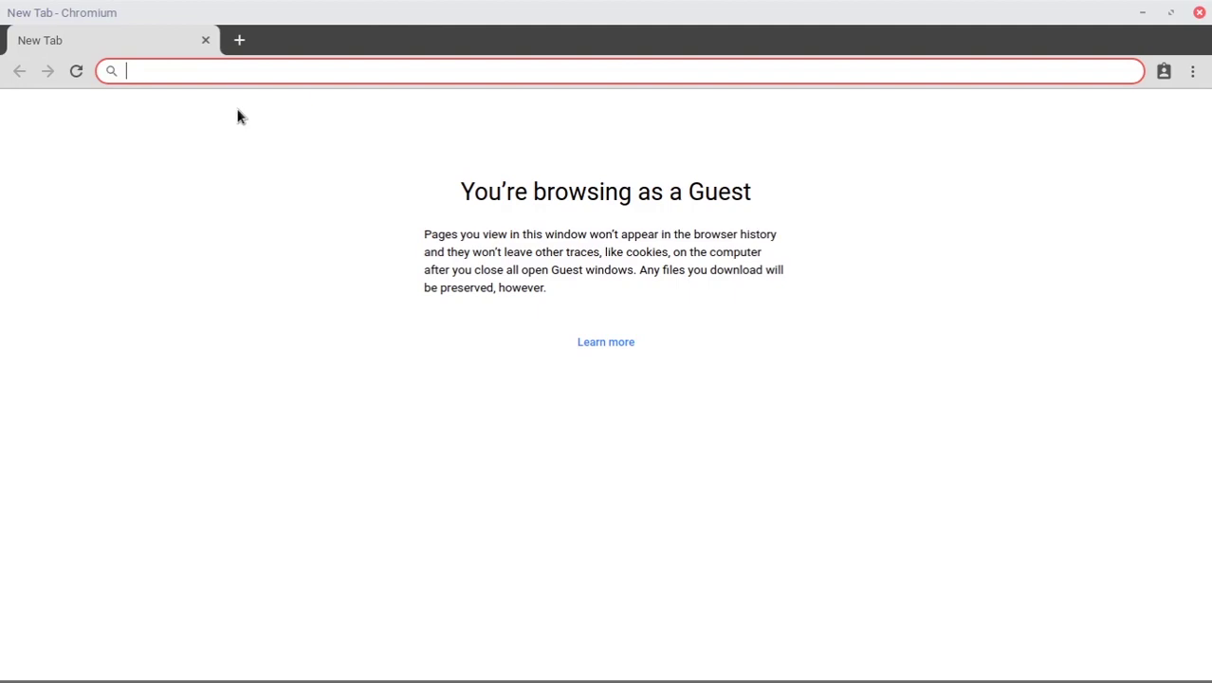
- Load mapeditor.org and scroll through its homepage
{"action": "type", "text": "mapeditor.org"}
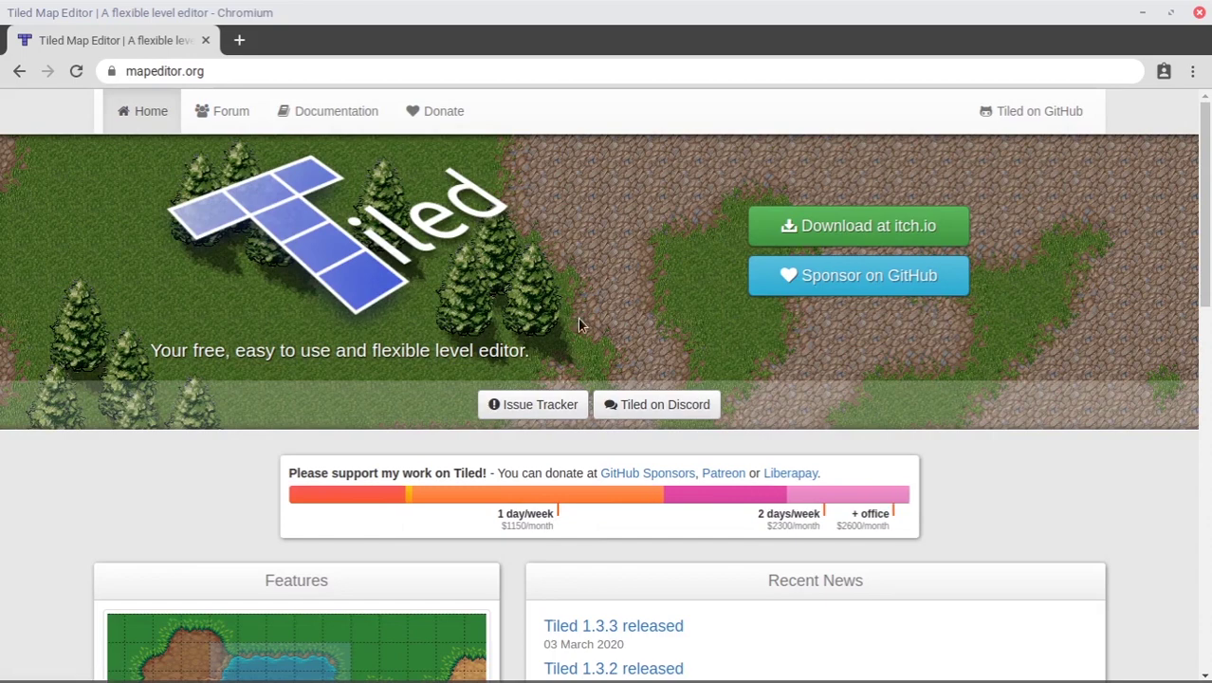
{"action": "scroll", "coordinate": [468, 317], "scroll_direction": "down", "scroll_amount": 3}
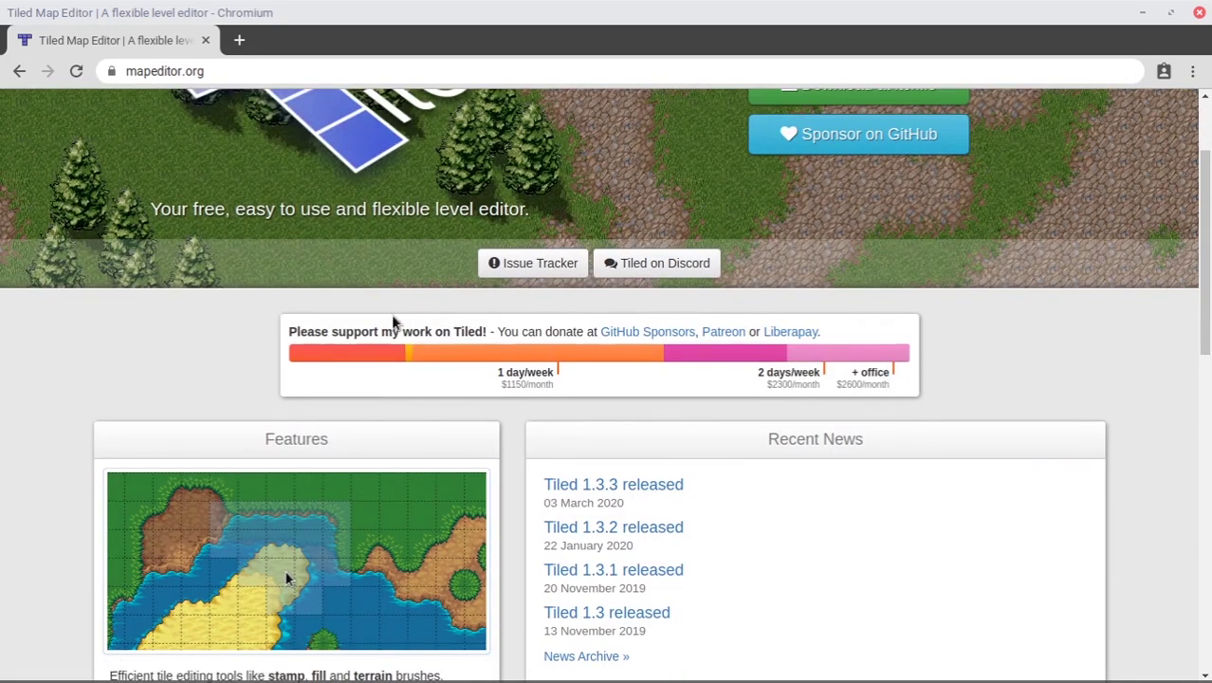
{"action": "scroll", "coordinate": [398, 313], "scroll_direction": "up", "scroll_amount": 3}
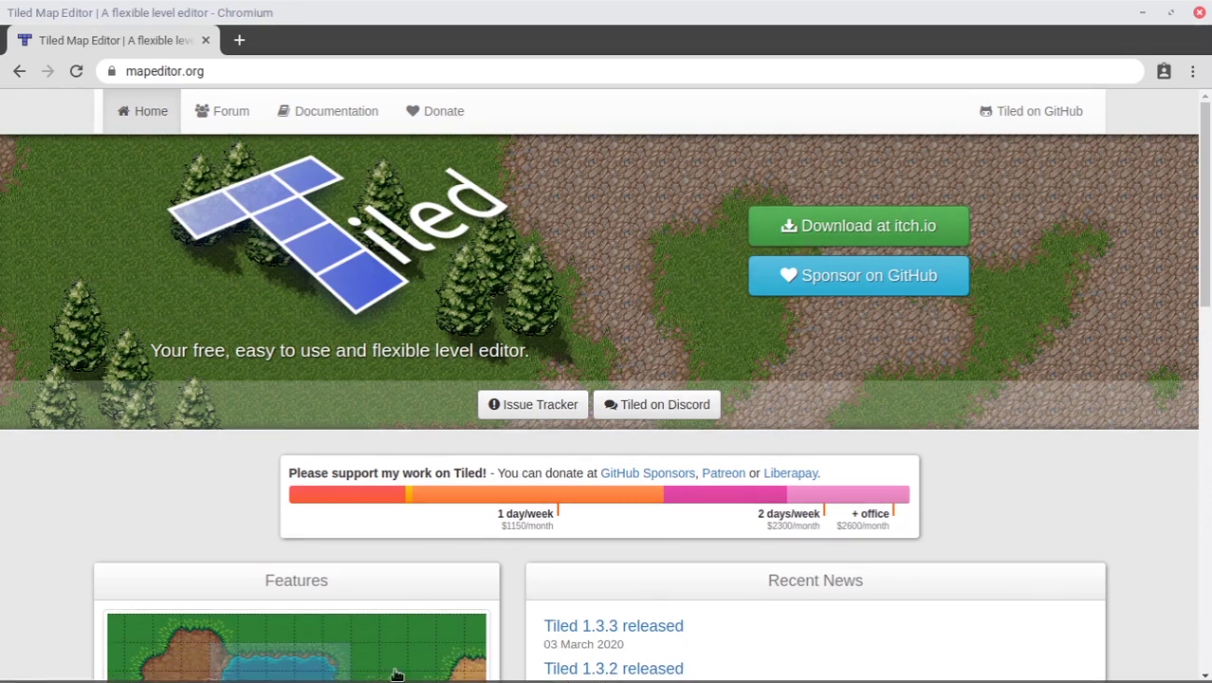
- Open BlockTanks Map Template.tmx from the BlockTanks Tiled folder in Tiled
{"action": "mouse_move", "coordinate": [767, 680]}
{"action": "left_click", "coordinate": [707, 668]}
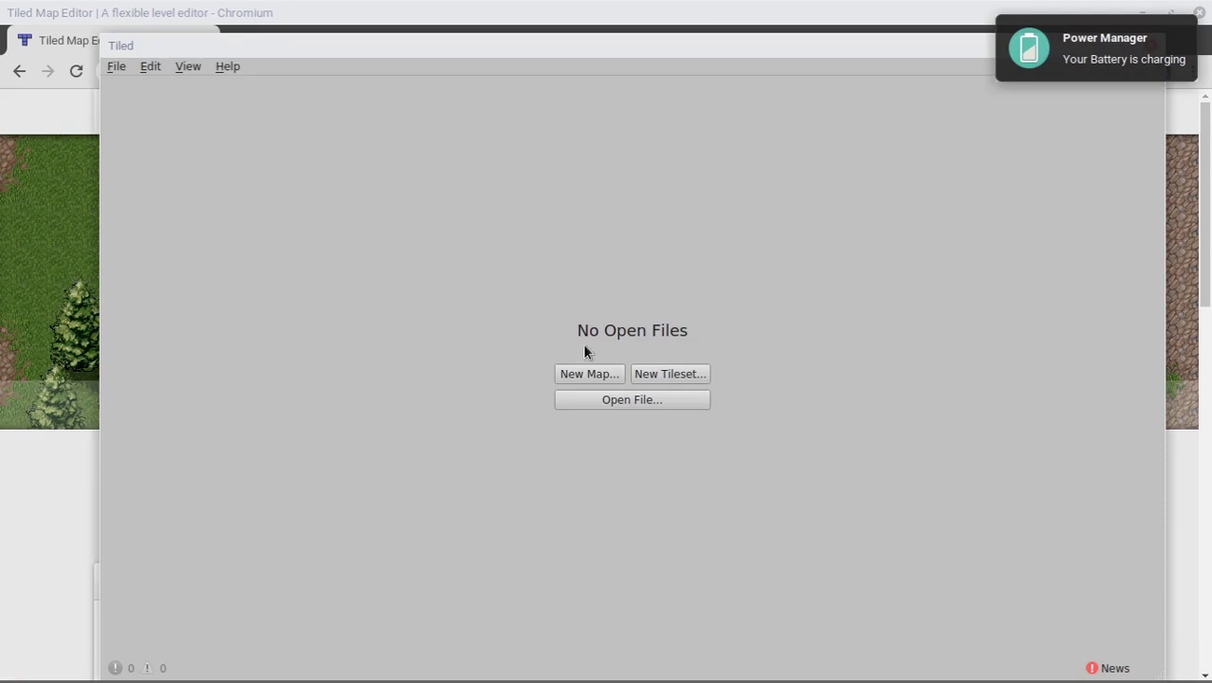
{"action": "left_click", "coordinate": [612, 397]}
{"action": "double_click", "coordinate": [517, 224]}
{"action": "left_click", "coordinate": [517, 224]}
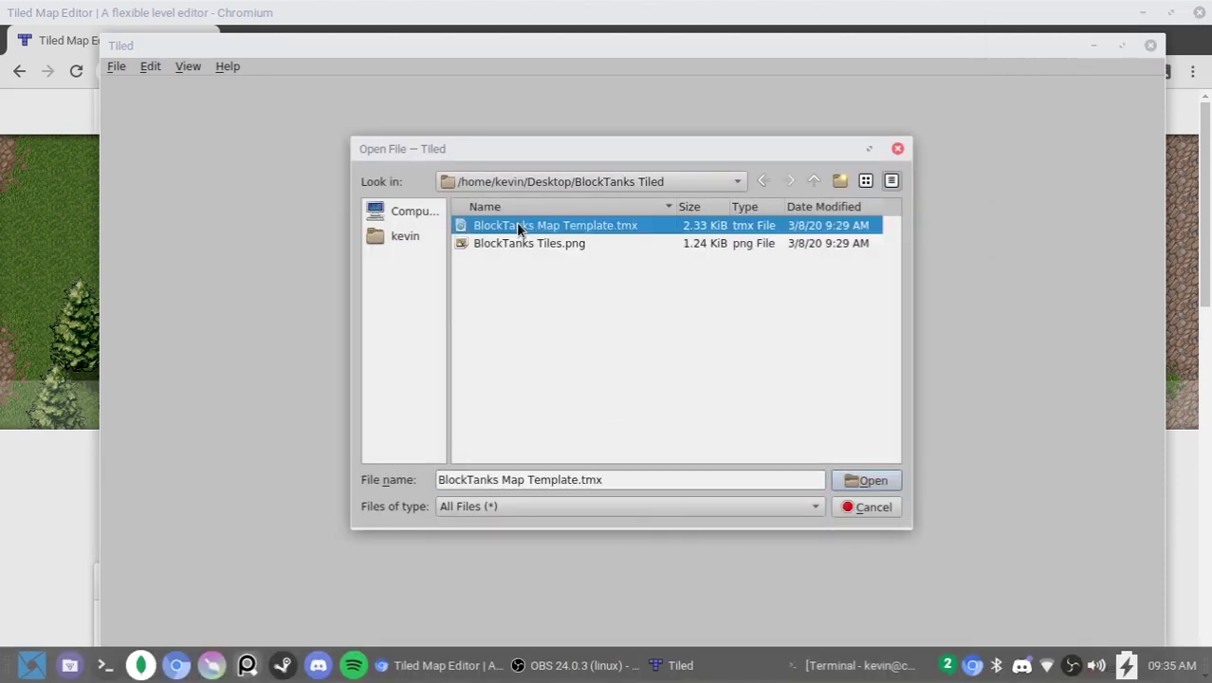
{"action": "double_click", "coordinate": [517, 225]}
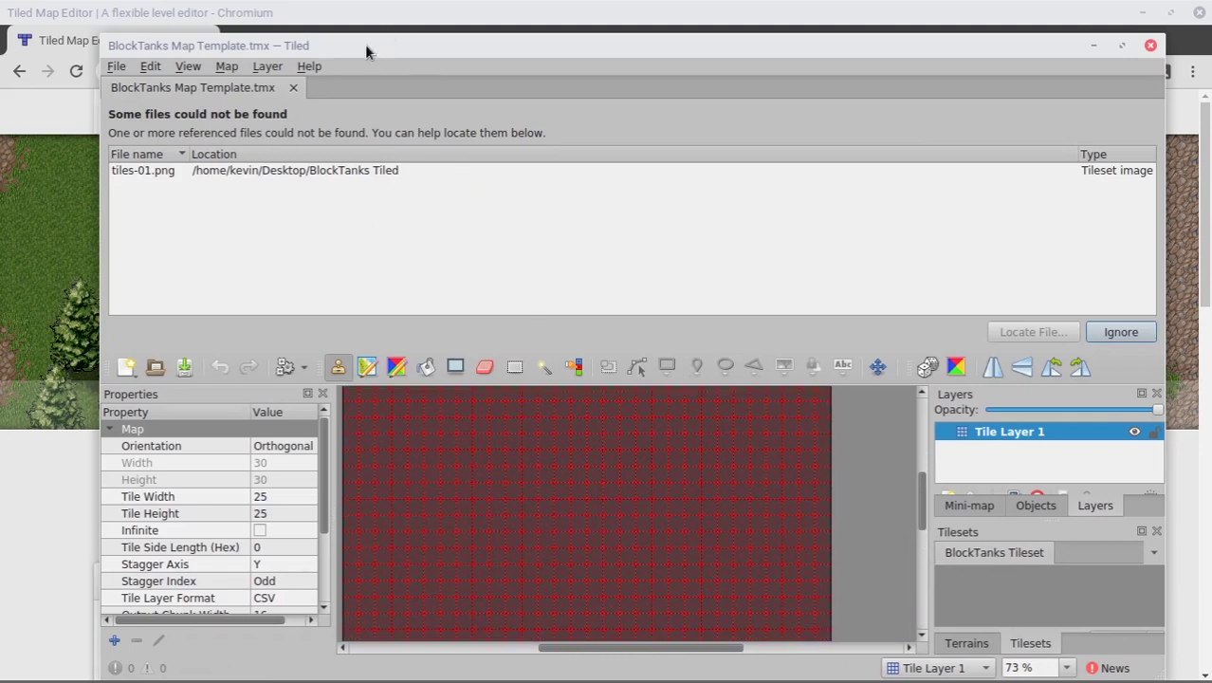
- Move the Tiled window up and scroll over the map with its missing-tile placeholders
{"action": "left_click_drag", "start_coordinate": [367, 49], "coordinate": [366, 16]}
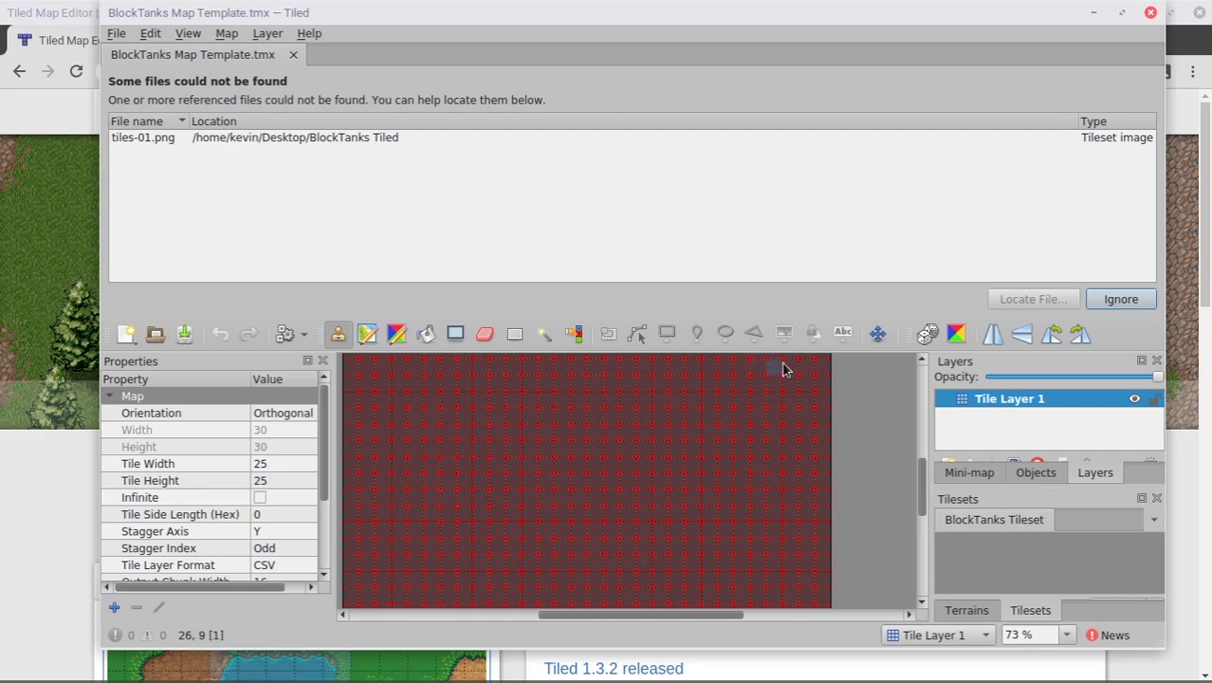
{"action": "scroll", "coordinate": [844, 495], "scroll_direction": "up", "scroll_amount": 3}
{"action": "scroll", "coordinate": [364, 402], "scroll_direction": "down", "scroll_amount": 3}
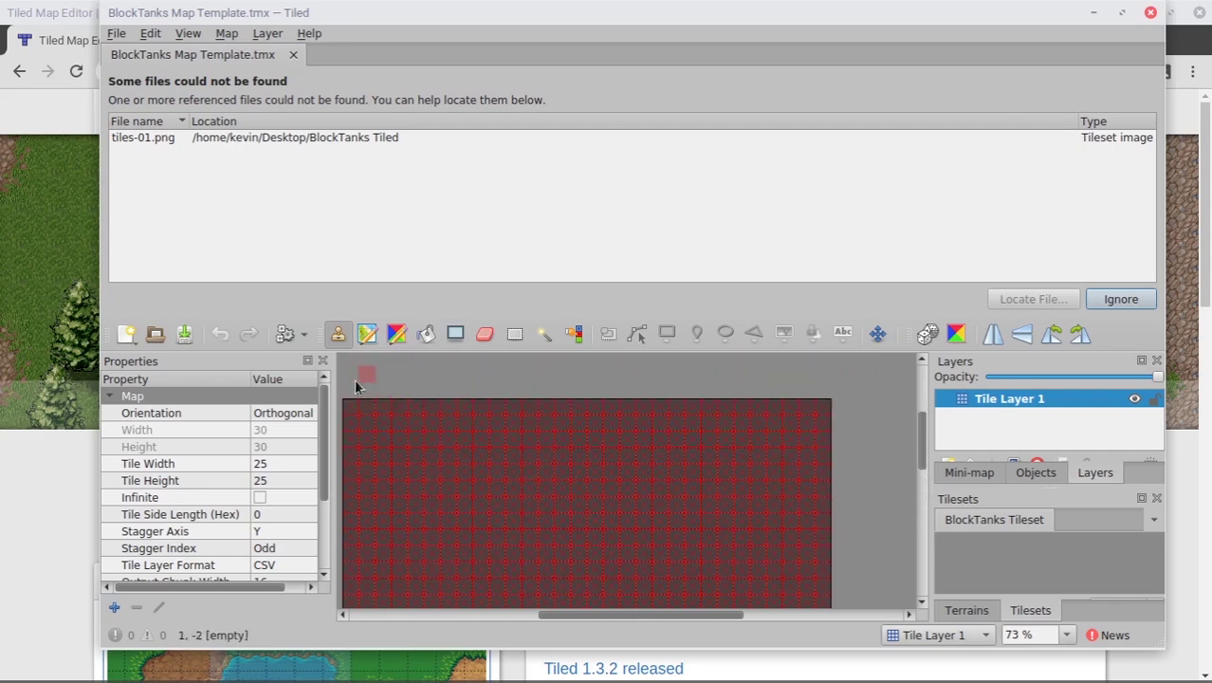
{"action": "scroll", "coordinate": [353, 377], "scroll_direction": "down", "scroll_amount": 3}
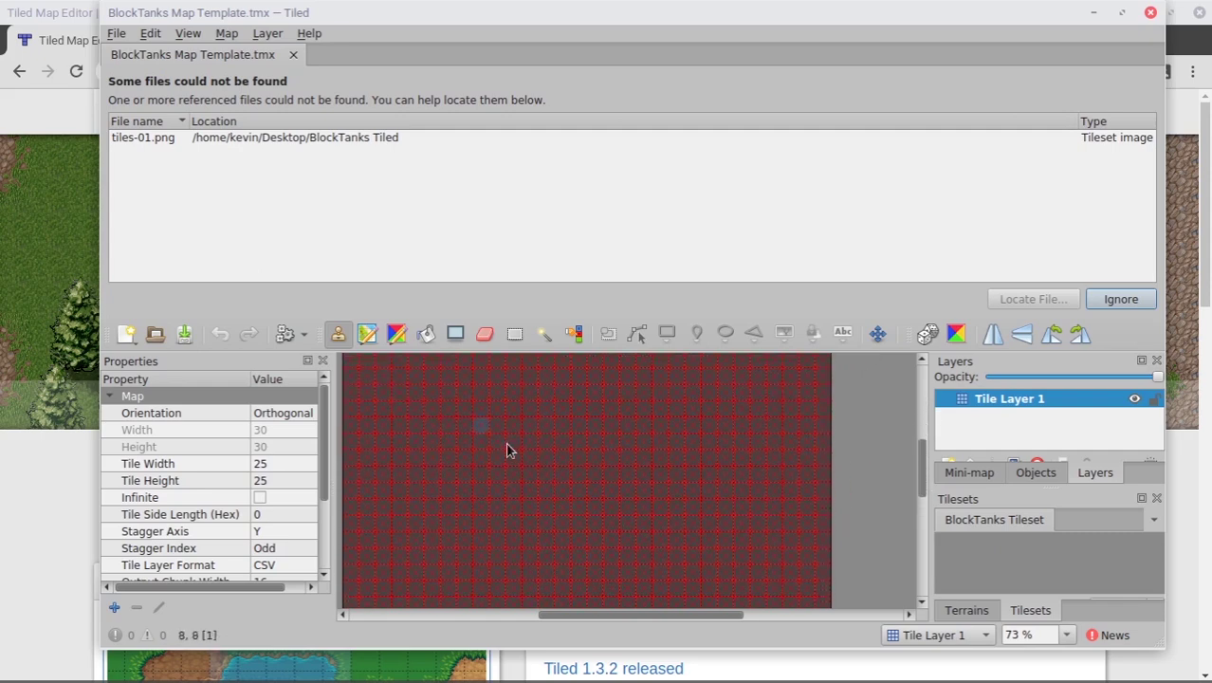
{"action": "scroll", "coordinate": [614, 519], "scroll_direction": "down", "scroll_amount": 3}
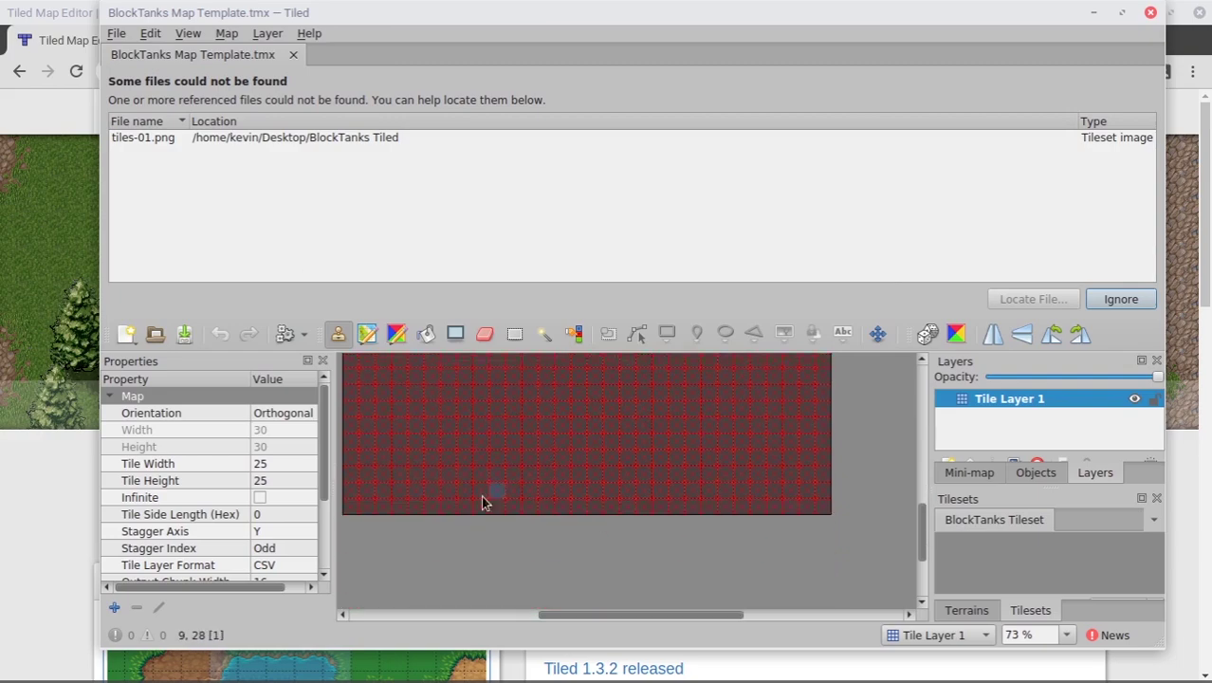
{"action": "scroll", "coordinate": [489, 495], "scroll_direction": "up", "scroll_amount": 6}
{"action": "scroll", "coordinate": [352, 384], "scroll_direction": "up", "scroll_amount": 1}
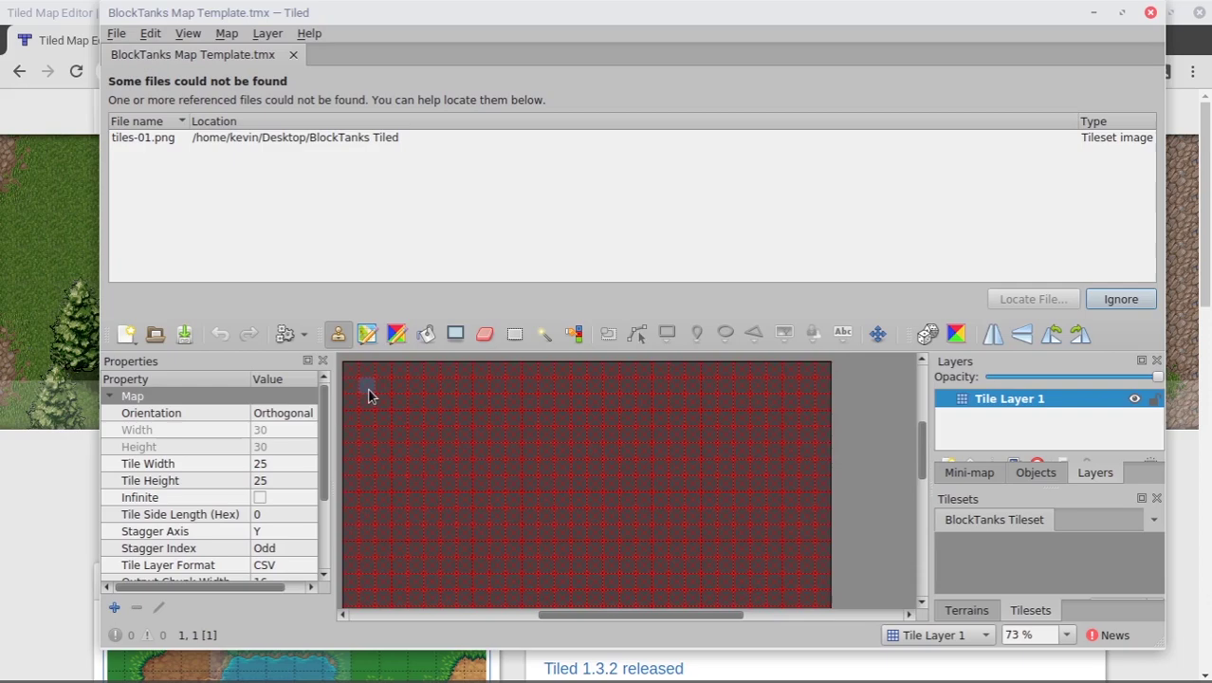
{"action": "scroll", "coordinate": [455, 427], "scroll_direction": "down", "scroll_amount": 5}
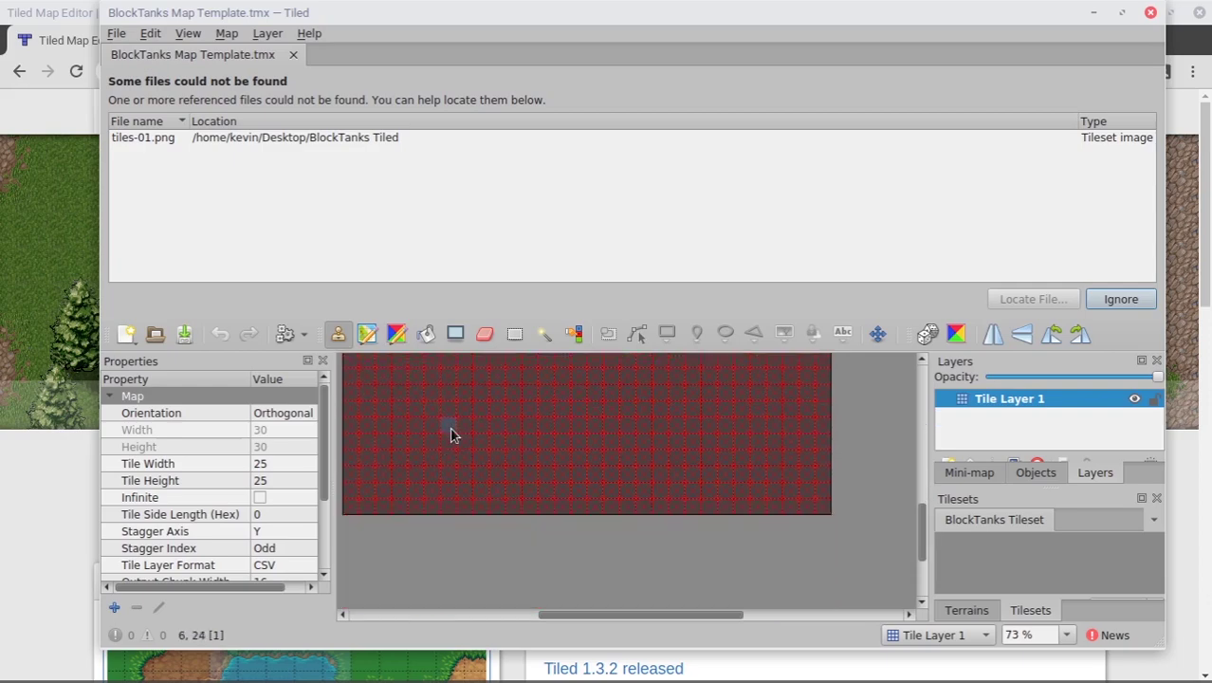
{"action": "scroll", "coordinate": [474, 444], "scroll_direction": "up", "scroll_amount": 2}
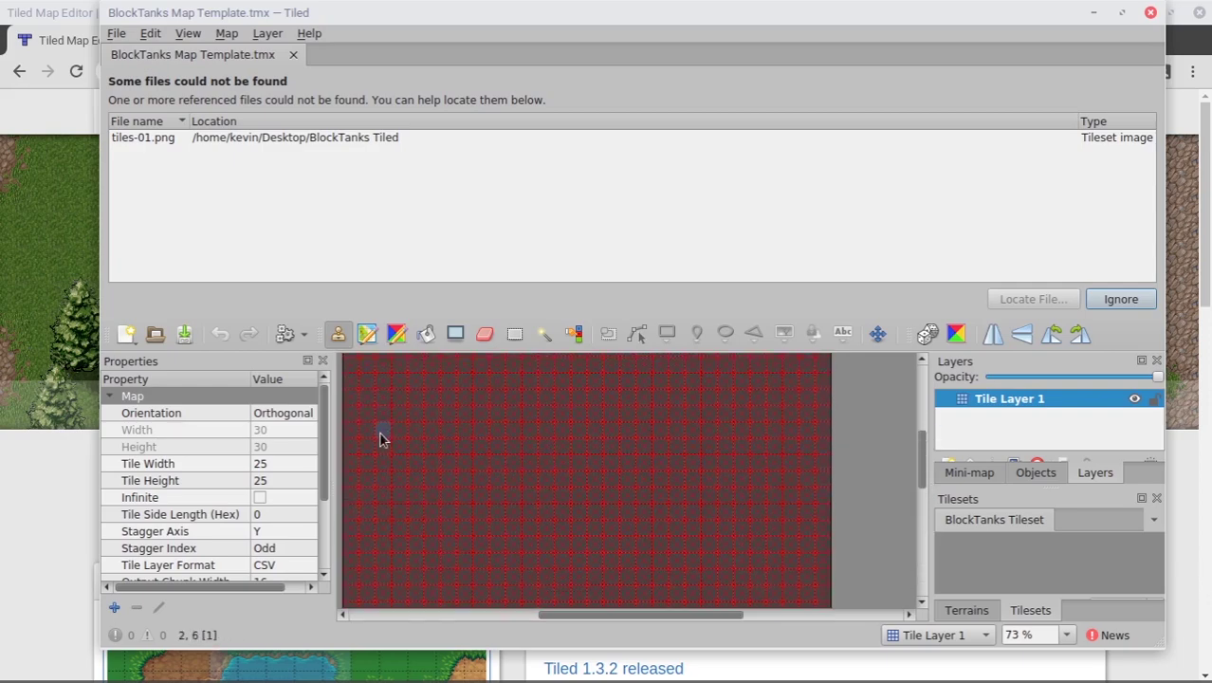
{"action": "scroll", "coordinate": [379, 434], "scroll_direction": "up", "scroll_amount": 1}
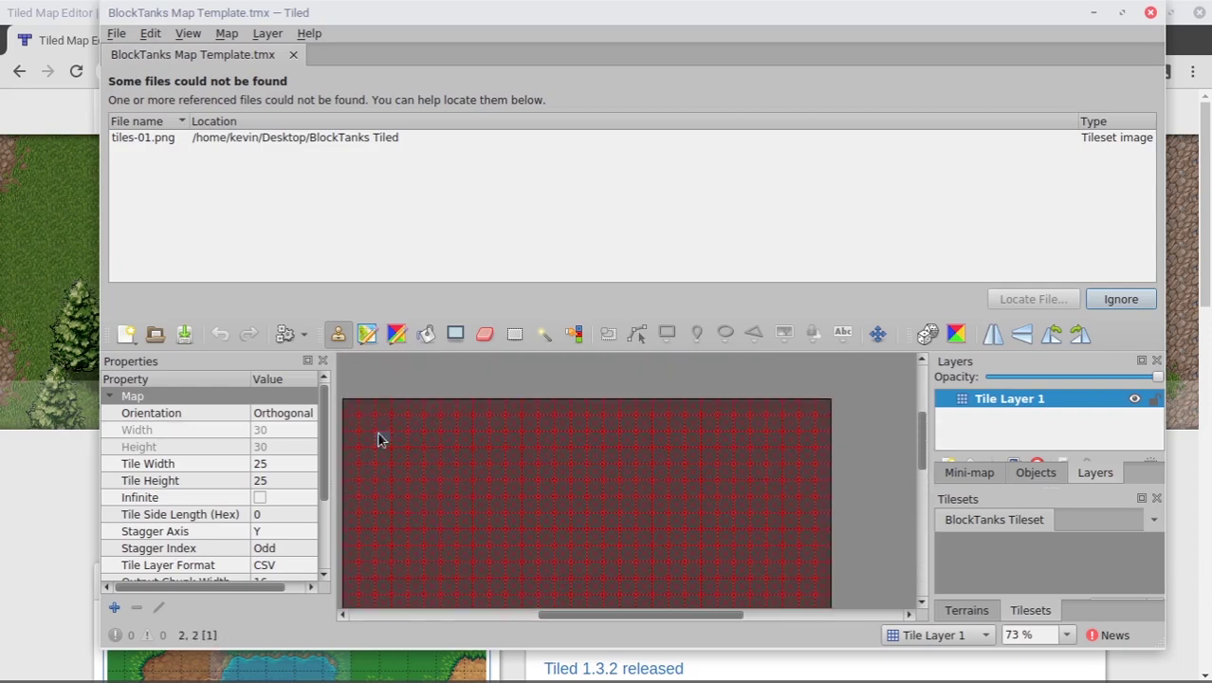
- Replace the missing tiles-01.png with Desktop/BlockTanks Tiled/BlockTanks Tiles.png
{"action": "left_click", "coordinate": [280, 140]}
{"action": "left_click", "coordinate": [1049, 302]}
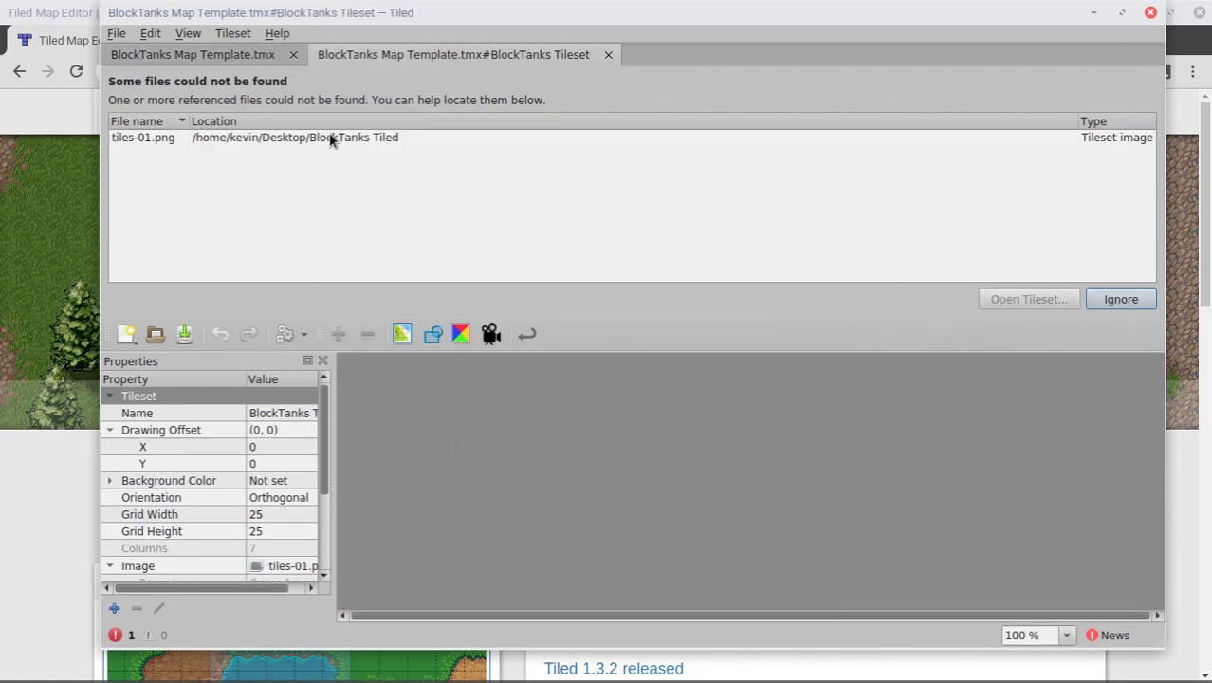
{"action": "left_click", "coordinate": [334, 137]}
{"action": "left_click", "coordinate": [1052, 302]}
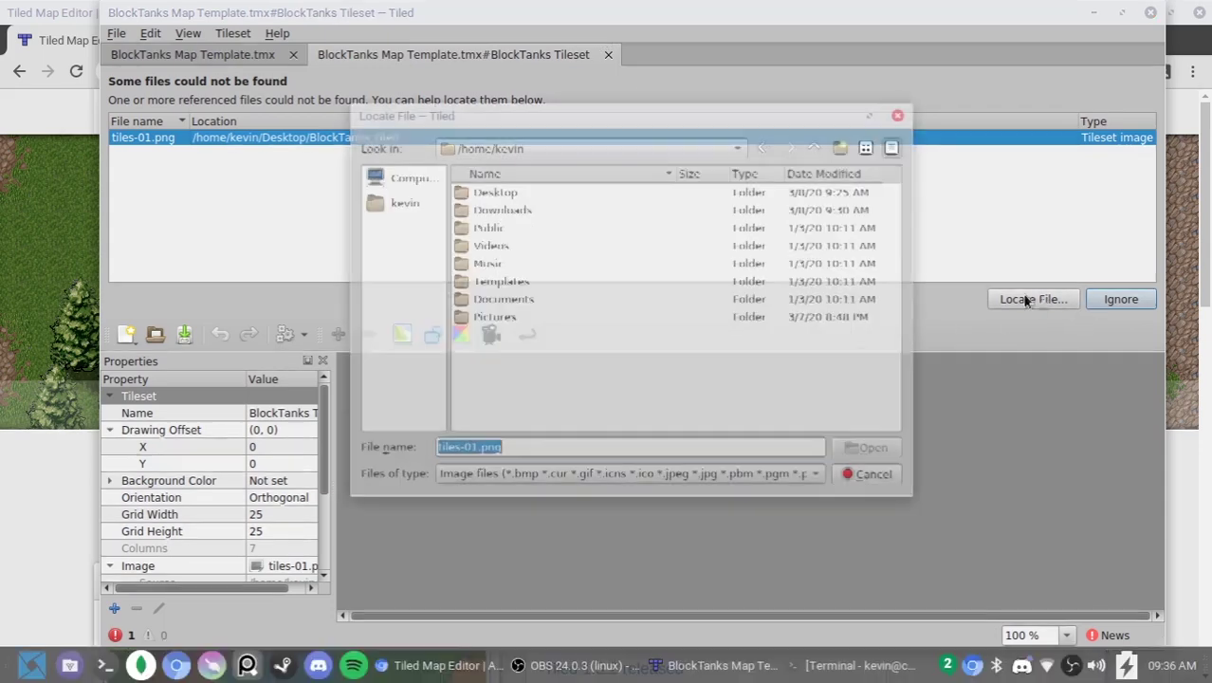
{"action": "left_click", "coordinate": [405, 205]}
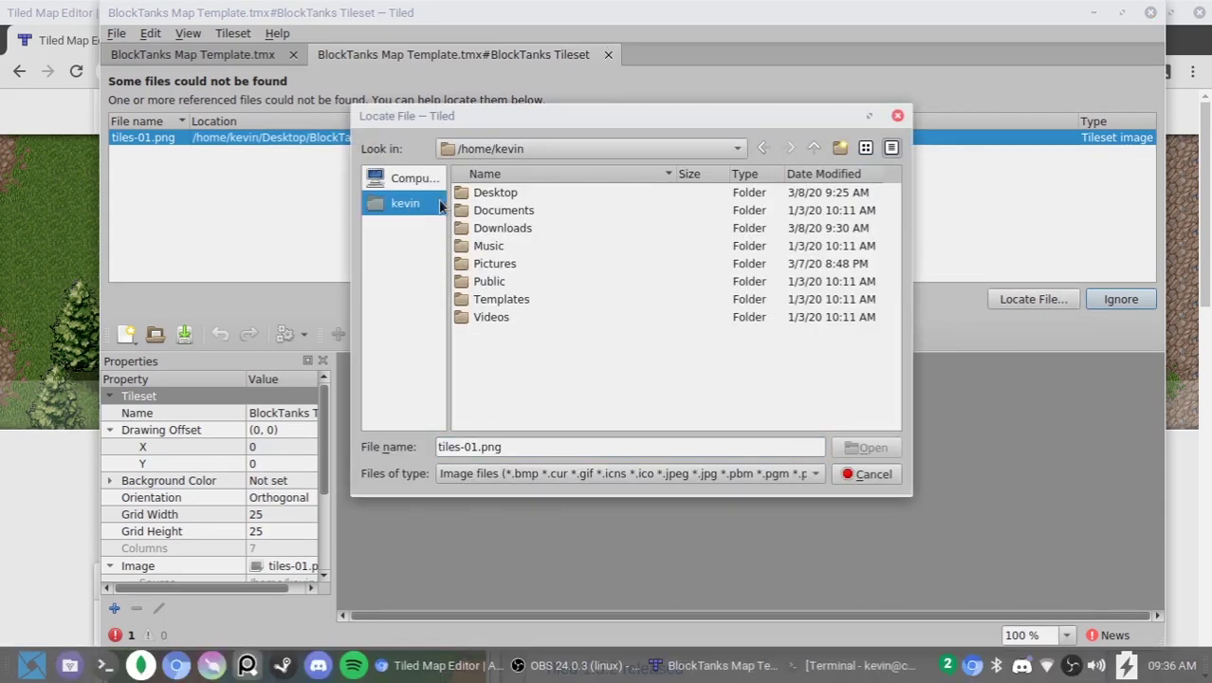
{"action": "double_click", "coordinate": [513, 195]}
{"action": "double_click", "coordinate": [512, 196]}
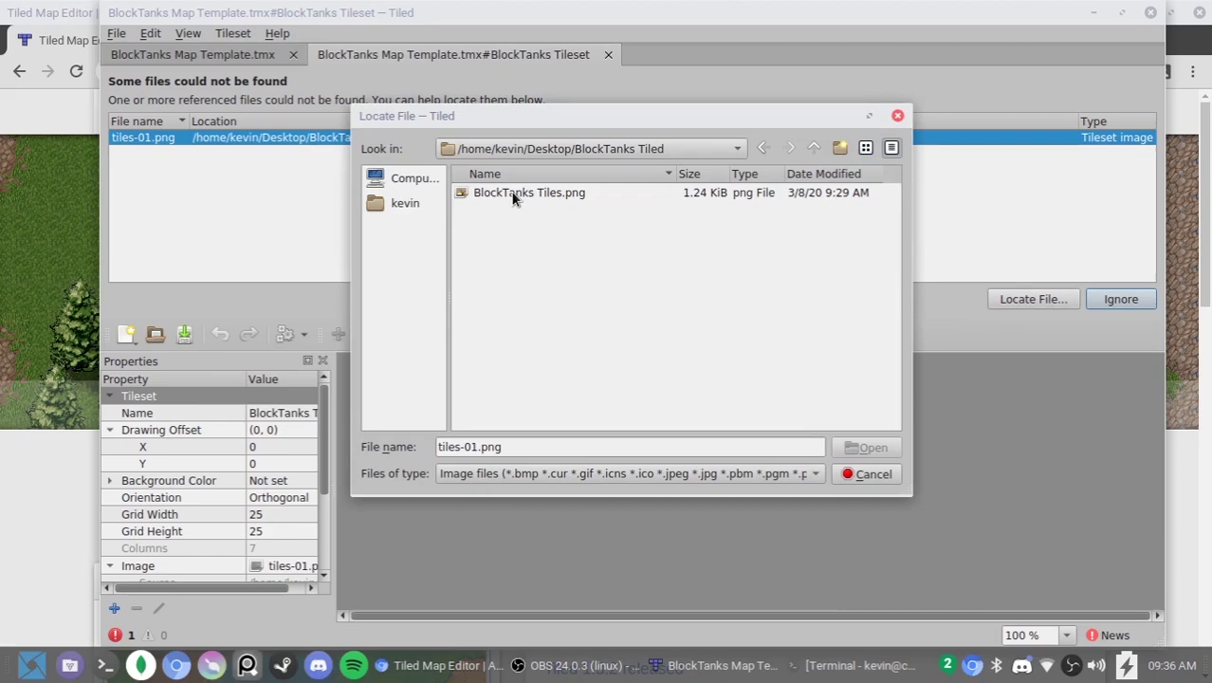
{"action": "left_click", "coordinate": [558, 193]}
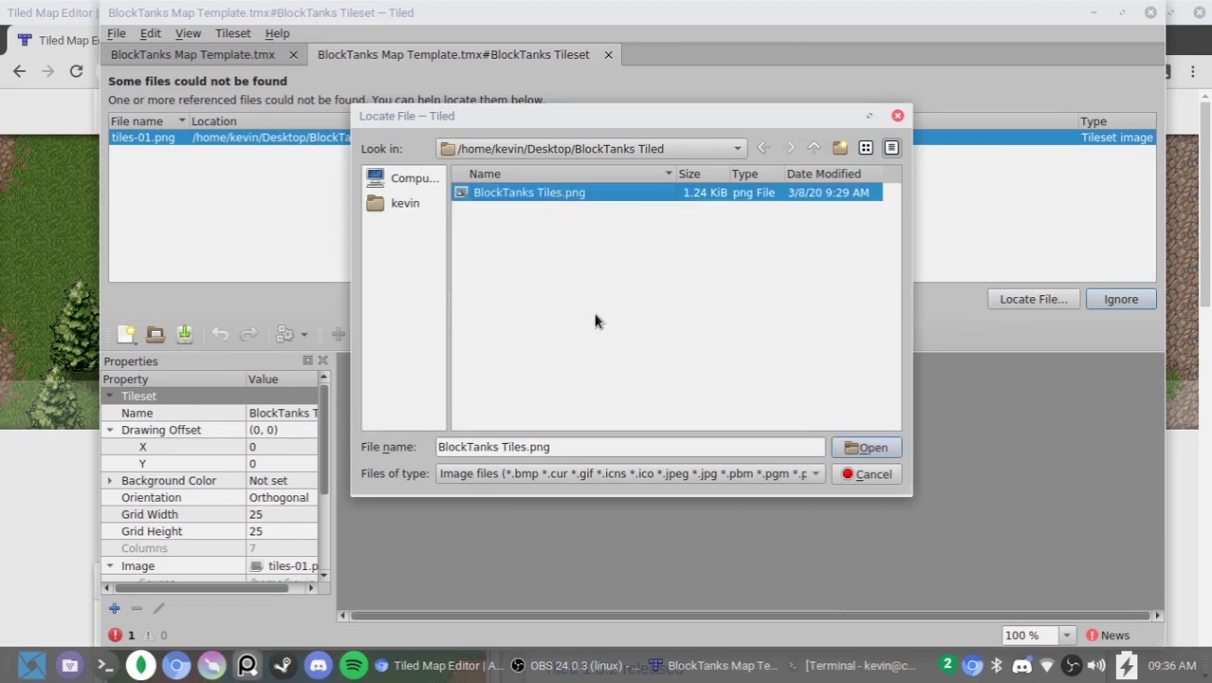
{"action": "left_click", "coordinate": [865, 449]}
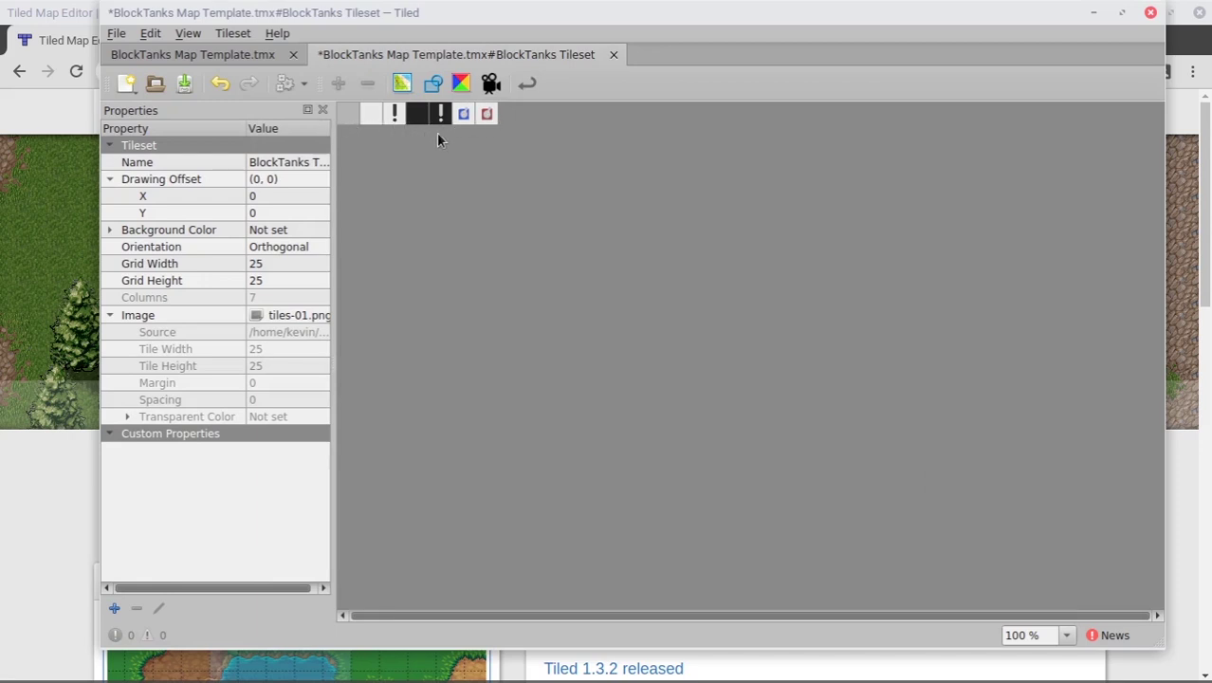
- Zoom the tileset in and inspect the properties of each tile
{"action": "scroll", "coordinate": [374, 134], "scroll_direction": "up", "scroll_amount": 6, "text": "ctrl"}
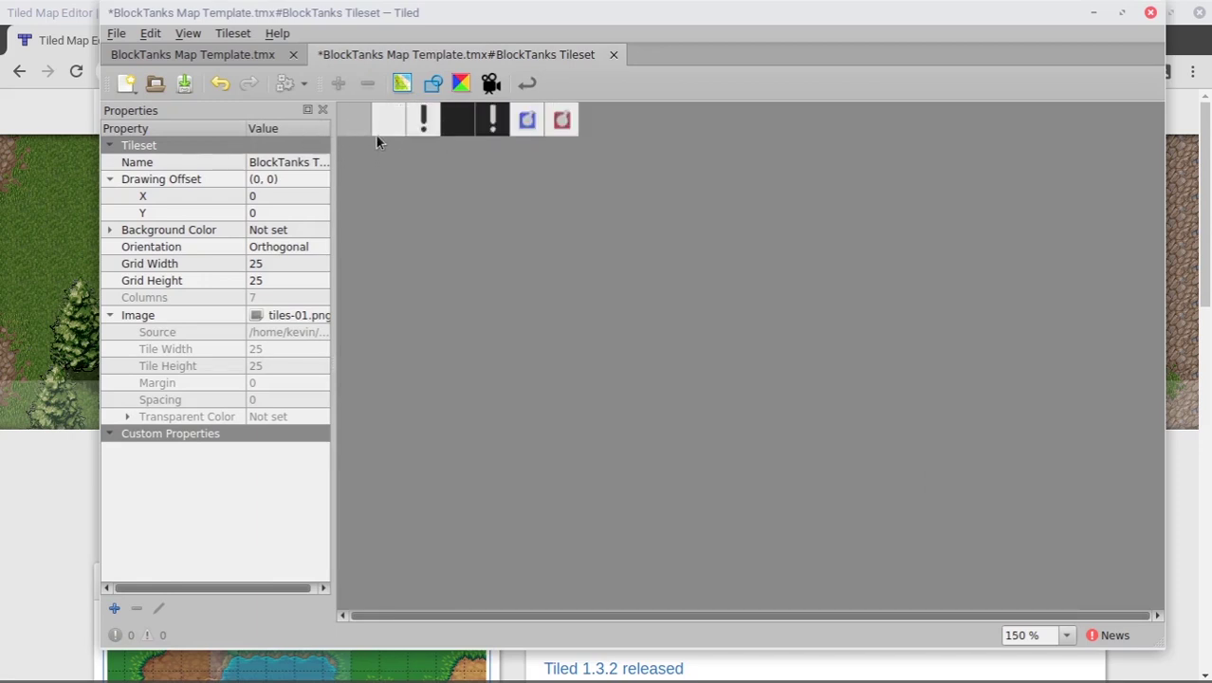
{"action": "left_click", "coordinate": [482, 160]}
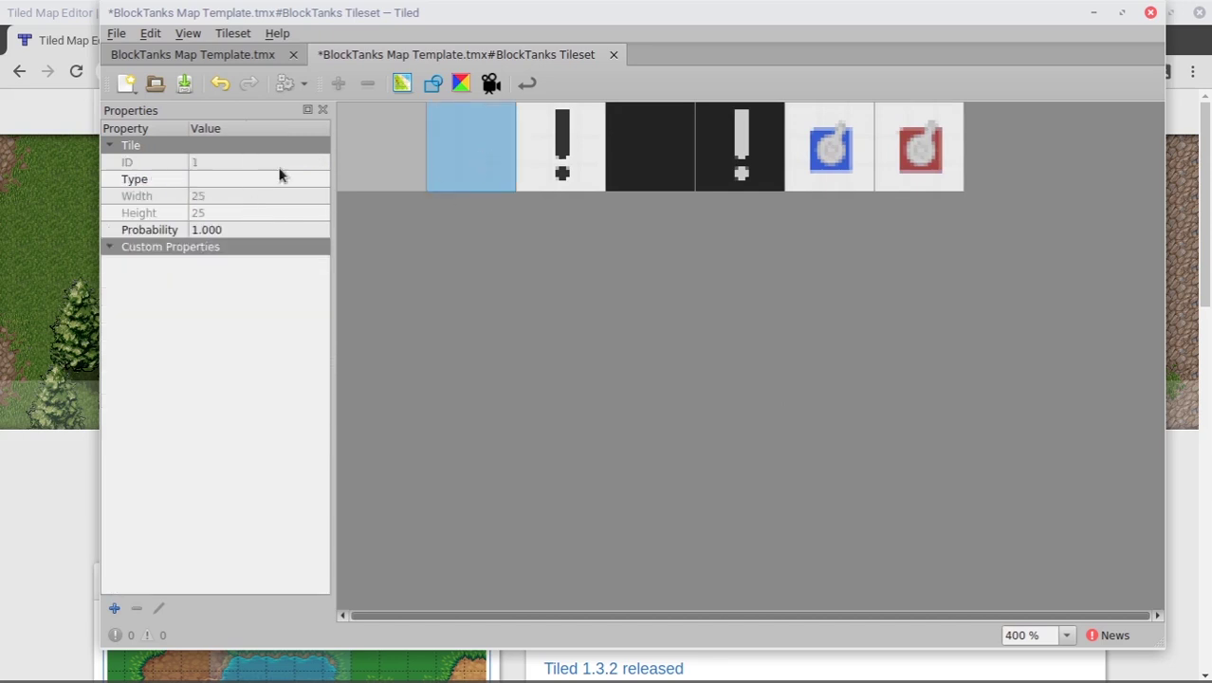
{"action": "left_click", "coordinate": [385, 153]}
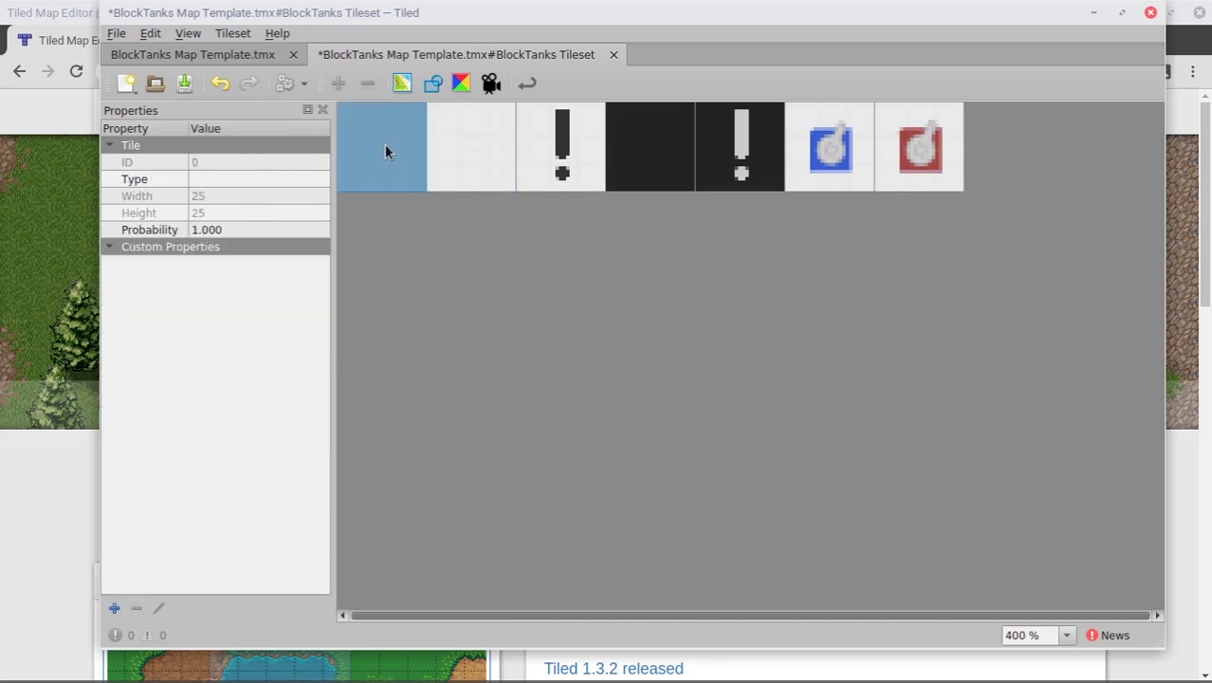
{"action": "left_click", "coordinate": [578, 176]}
{"action": "left_click", "coordinate": [641, 176]}
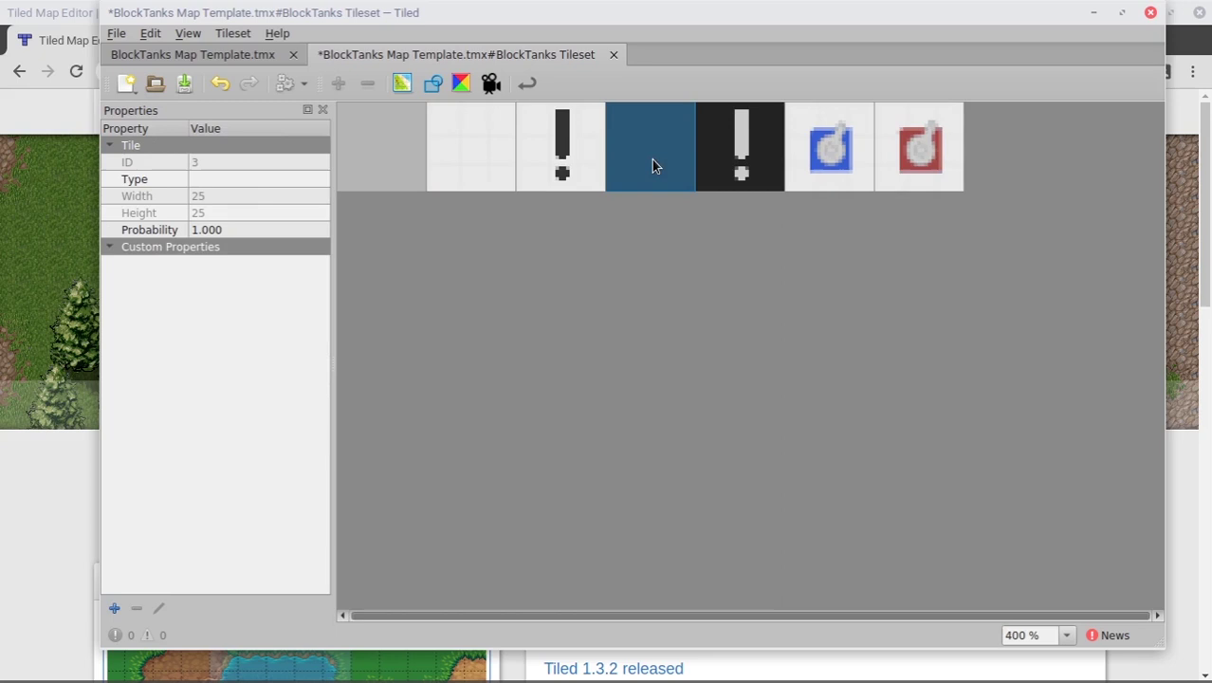
{"action": "left_click", "coordinate": [758, 170]}
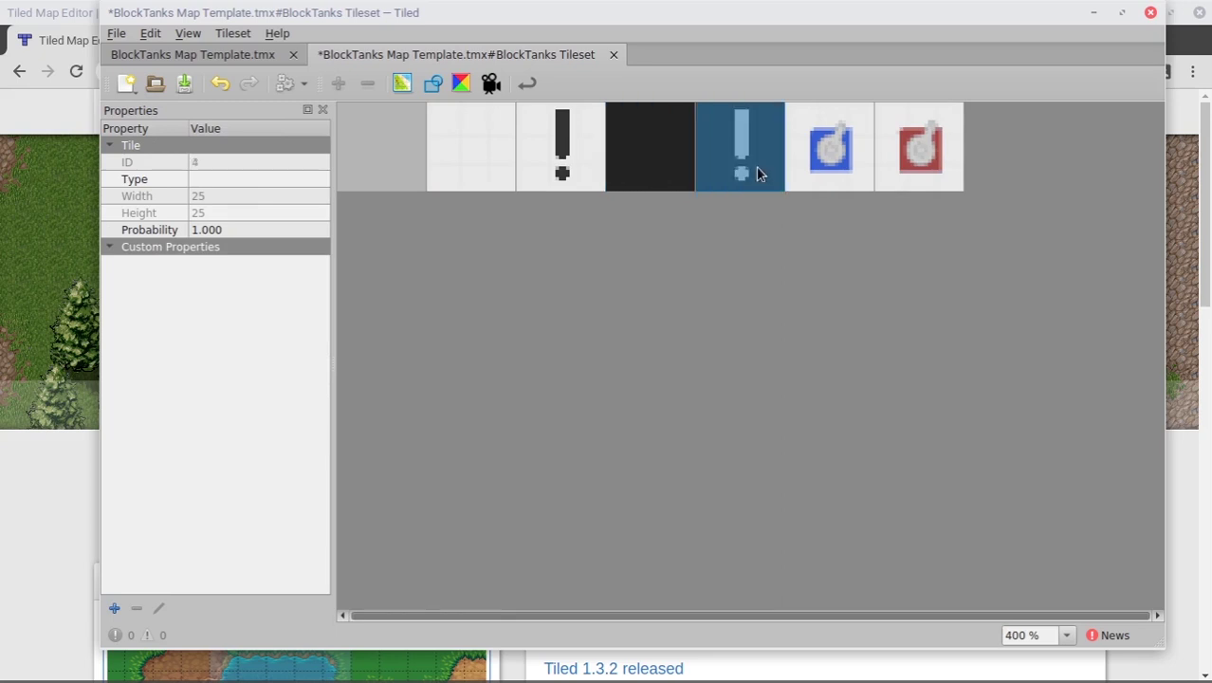
{"action": "left_click", "coordinate": [840, 165]}
{"action": "key", "text": "Right"}
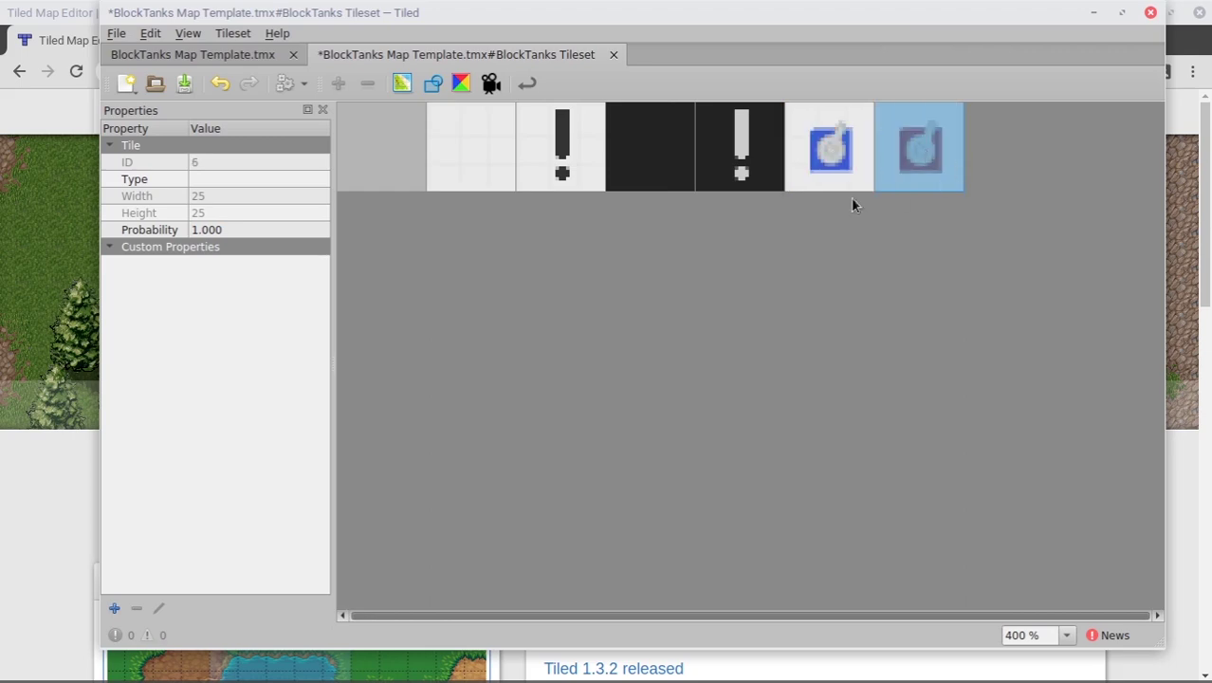
- Return to the BlockTanks Map Template.tmx map document
{"action": "key", "text": "ctrl+Tab"}
{"action": "scroll", "coordinate": [817, 317], "scroll_direction": "down", "scroll_amount": 3}
{"action": "scroll", "coordinate": [572, 245], "scroll_direction": "up", "scroll_amount": 2}
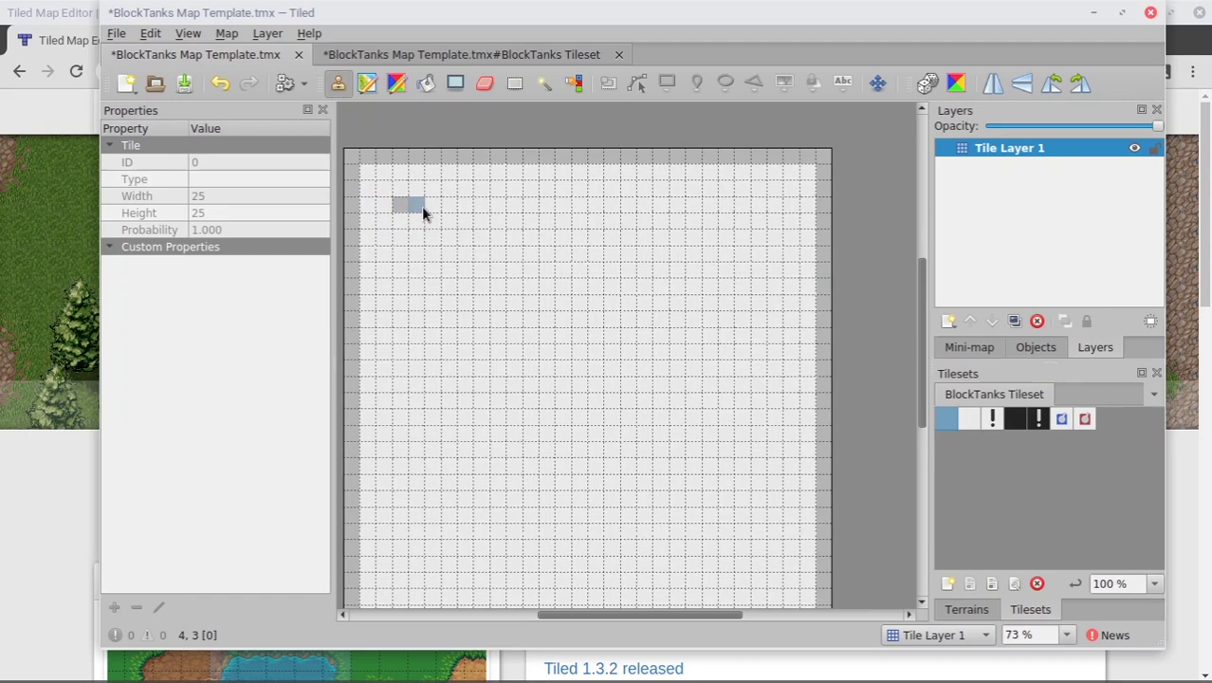
- Paint a grey plus in row 3, four diagonal ! tiles and black wall tiles at the arms
{"action": "left_click_drag", "start_coordinate": [423, 212], "coordinate": [387, 212]}
{"action": "left_click", "coordinate": [993, 422]}
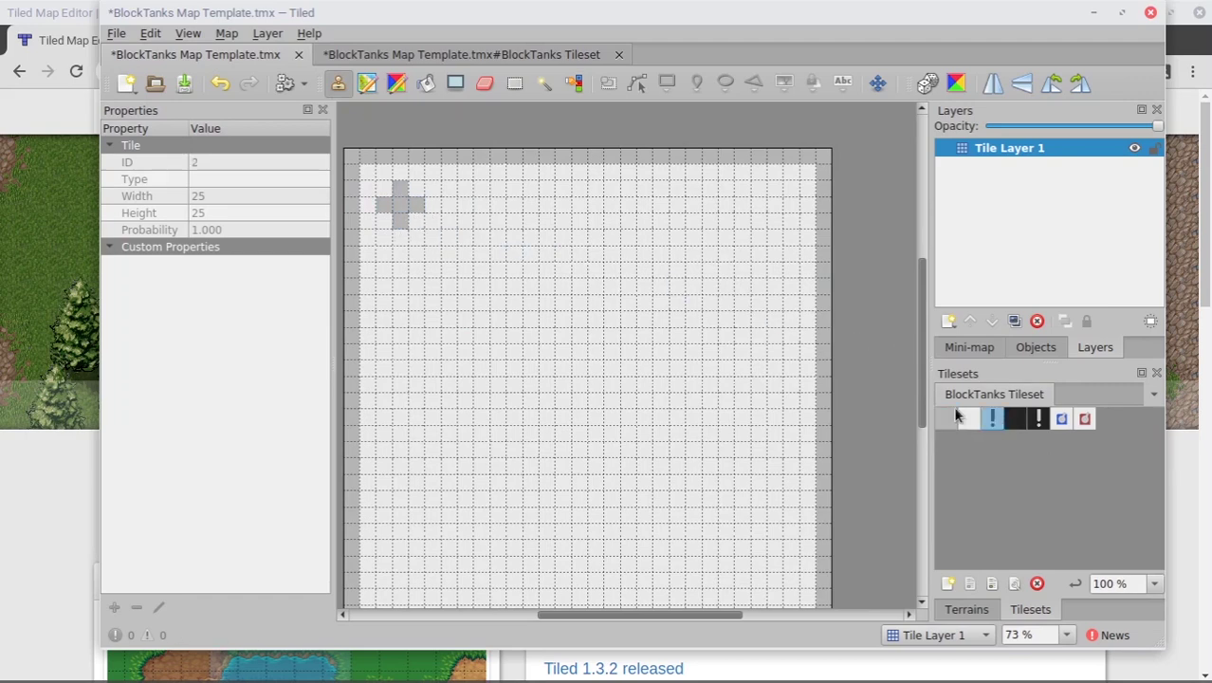
{"action": "left_click", "coordinate": [408, 190]}
{"action": "left_click", "coordinate": [384, 189]}
{"action": "left_click", "coordinate": [391, 223]}
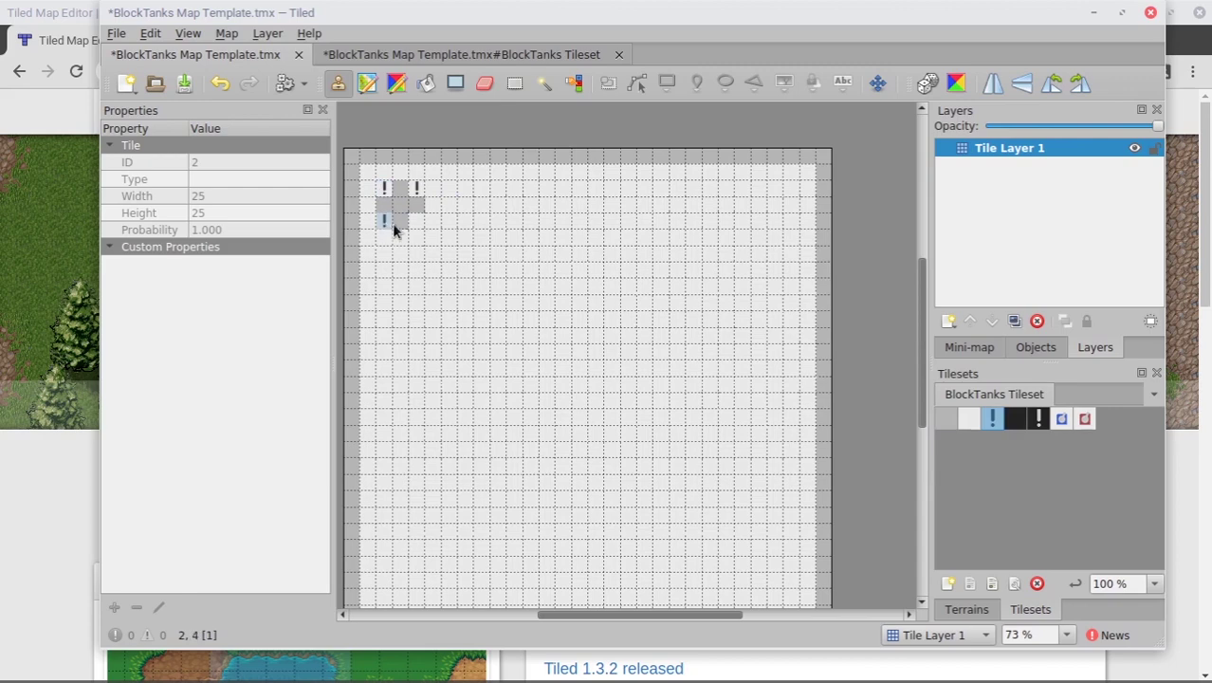
{"action": "left_click", "coordinate": [416, 221]}
{"action": "right_click", "coordinate": [371, 174]}
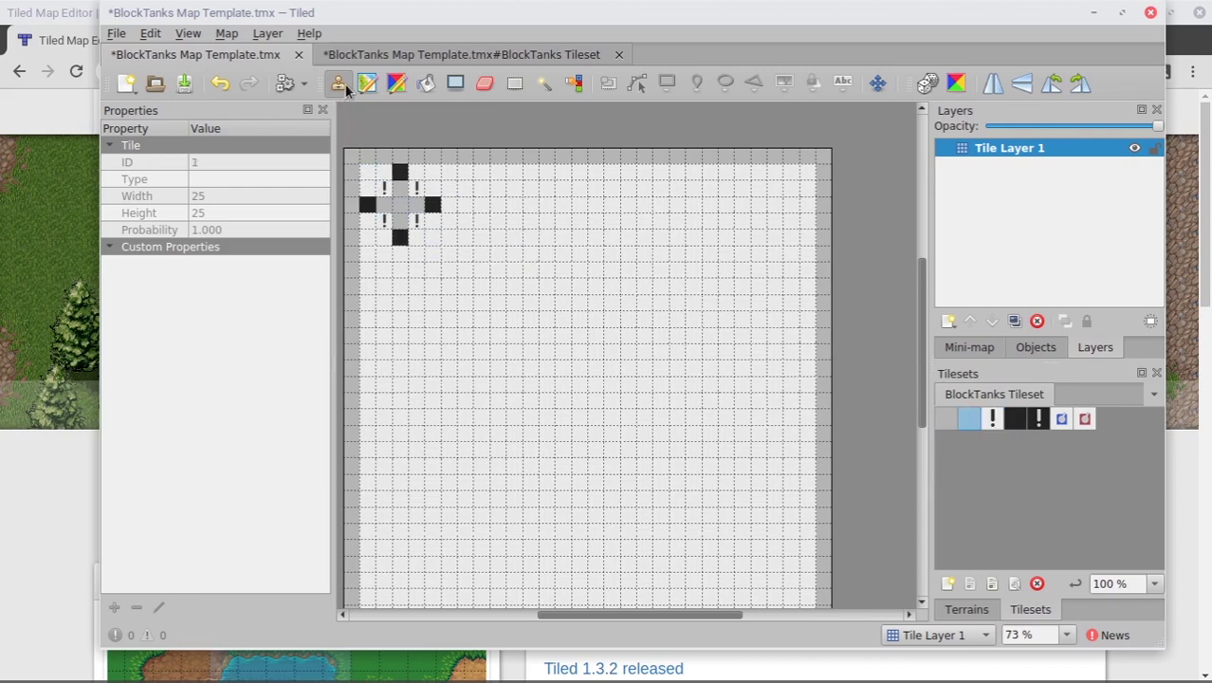
{"action": "left_click", "coordinate": [431, 205]}
- Capture the 5x5 cross as a stamp and place two copies on the map
{"action": "mouse_move", "coordinate": [368, 178]}
{"action": "right_mouse_down"}
{"action": "mouse_move", "coordinate": [412, 204]}
{"action": "mouse_move", "coordinate": [433, 243]}
{"action": "right_mouse_up"}
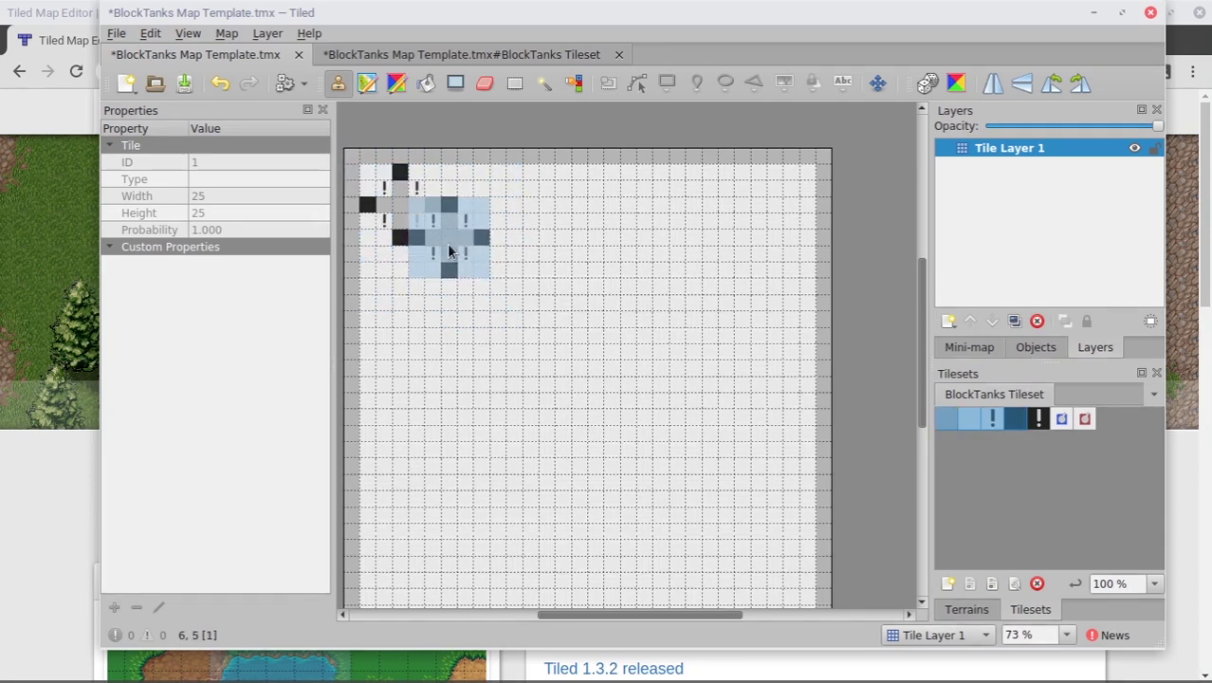
{"action": "left_click", "coordinate": [450, 254]}
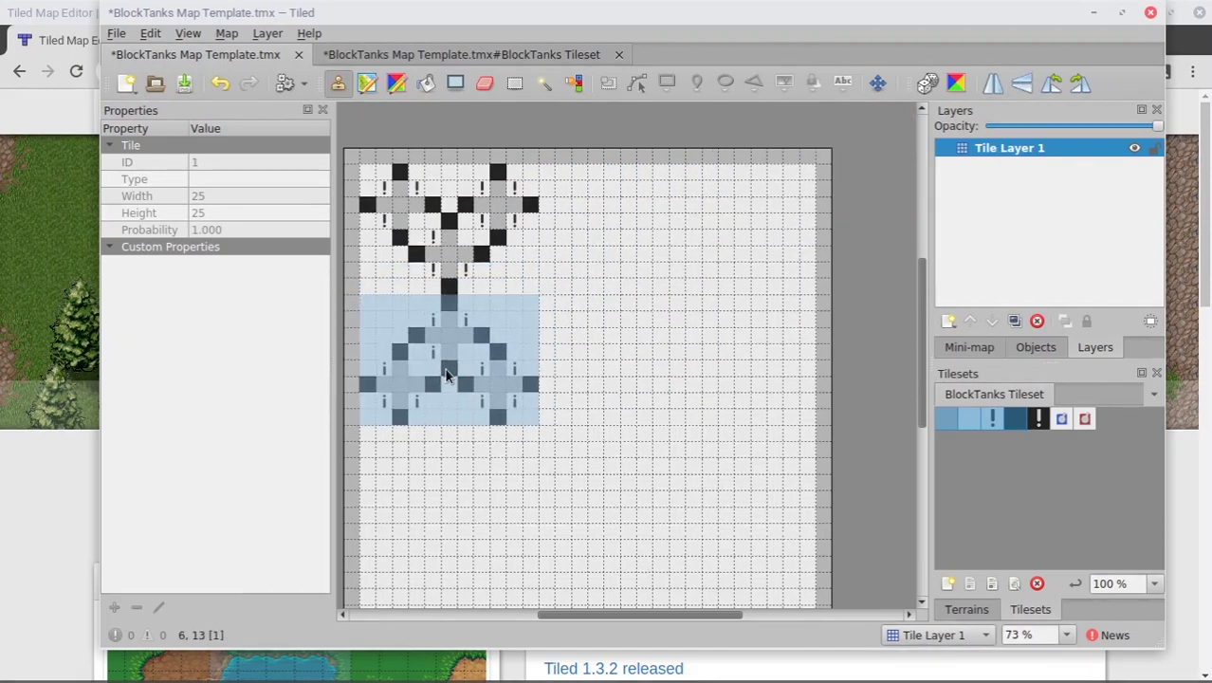
{"action": "left_click", "coordinate": [445, 372]}
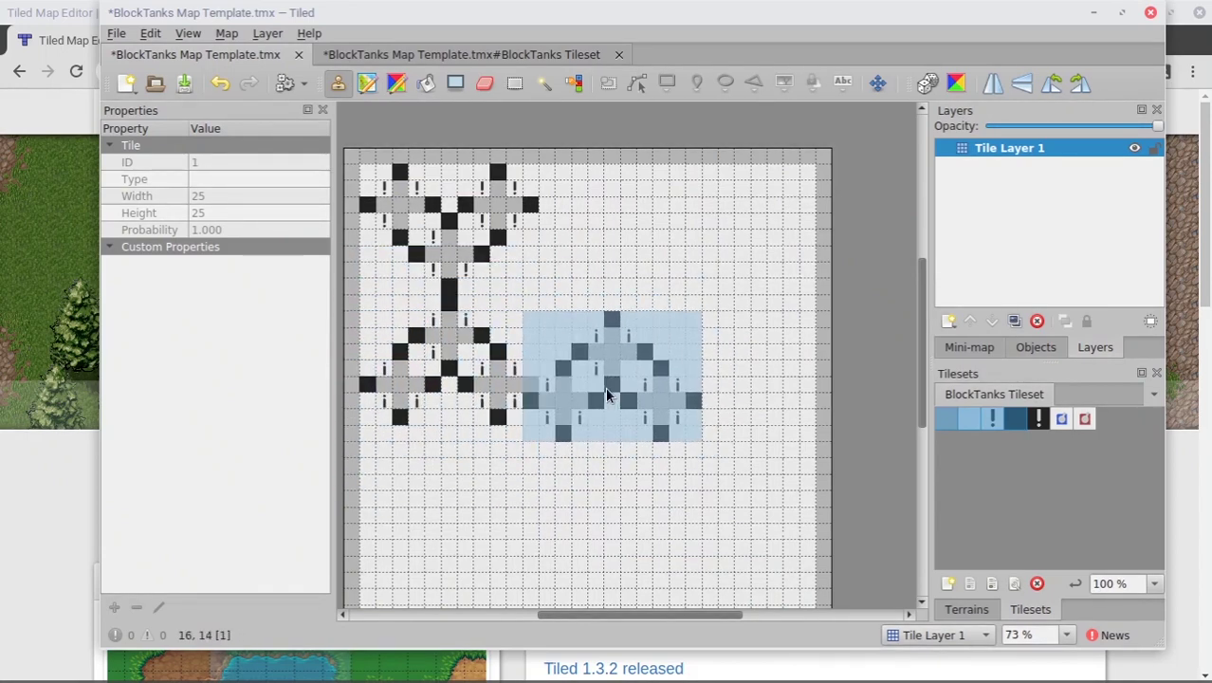
- Erase the stamped copies and original cross by painting over them with empty cells
{"action": "right_click_drag", "start_coordinate": [589, 277], "coordinate": [649, 411]}
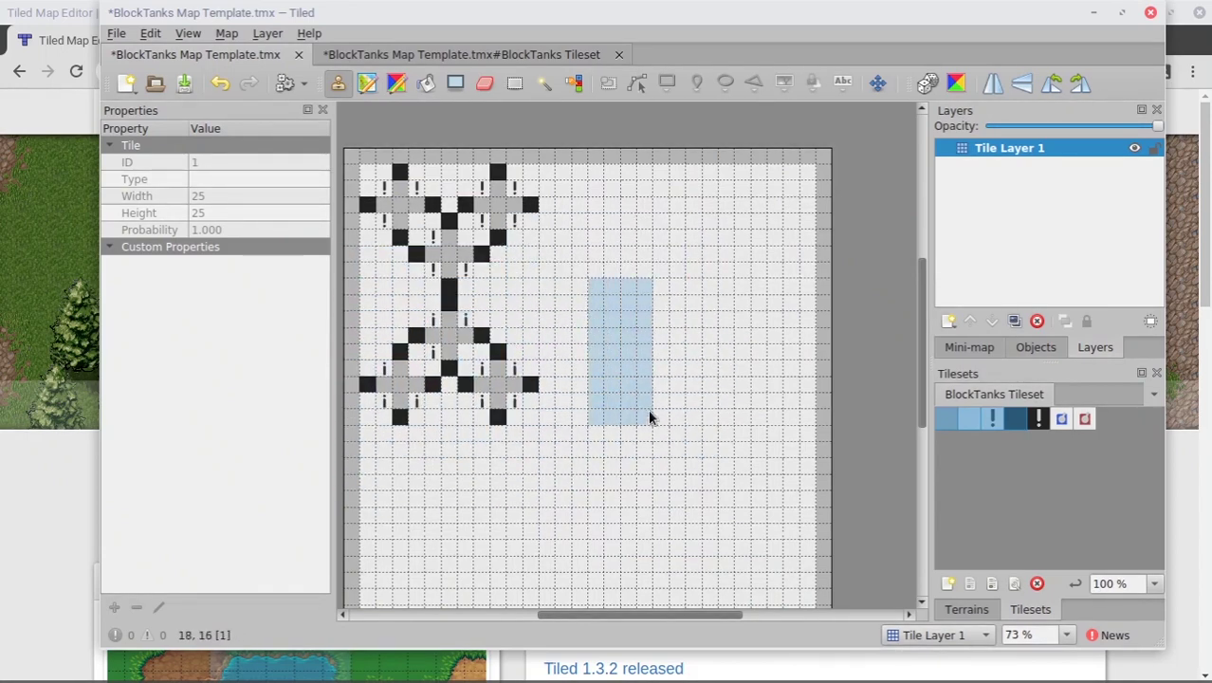
{"action": "key", "text": "ctrl+z"}
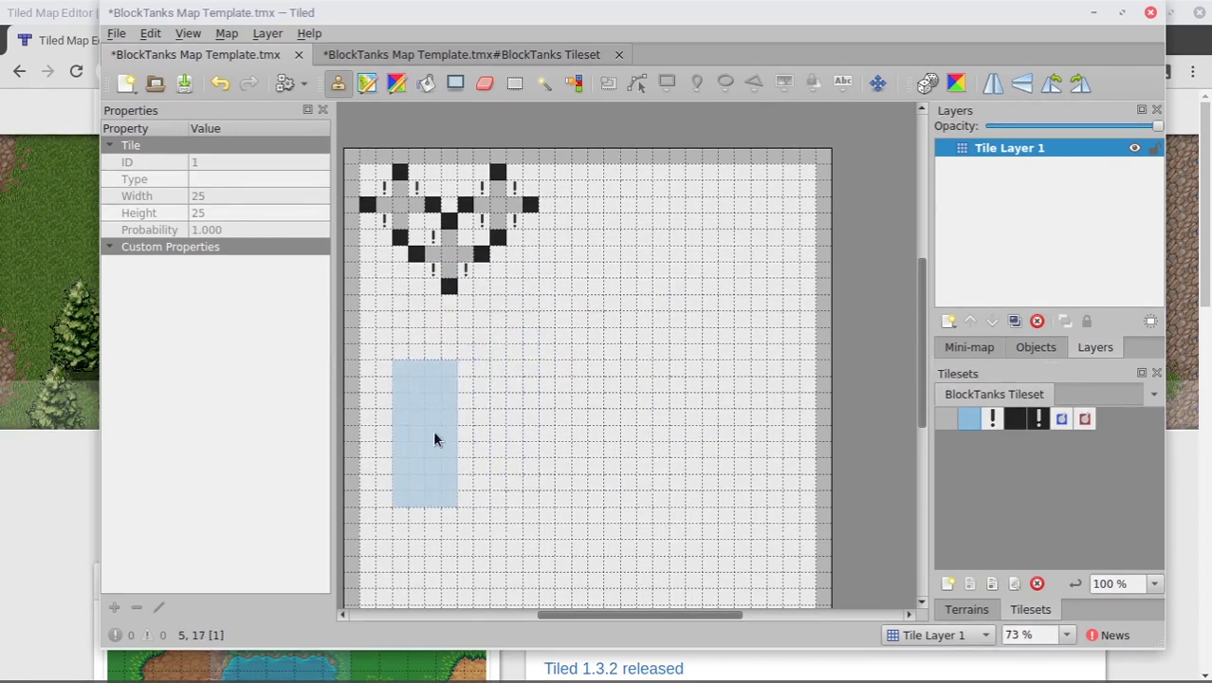
{"action": "left_click_drag", "start_coordinate": [533, 244], "coordinate": [406, 240]}
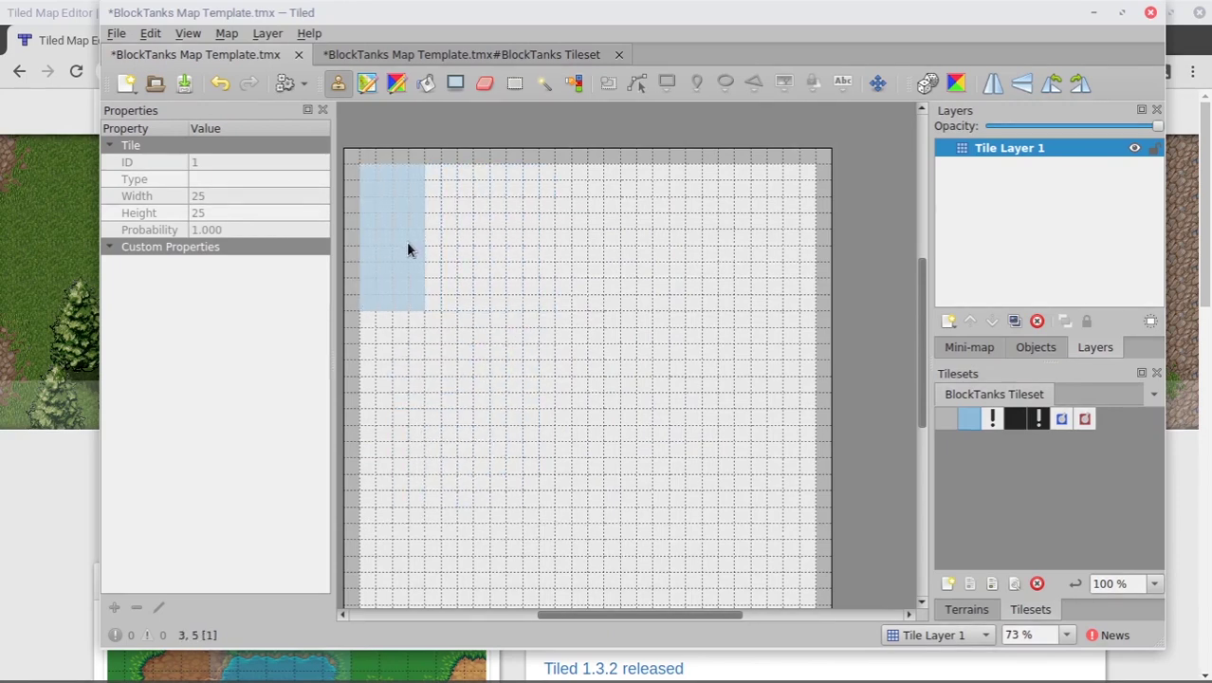
{"action": "left_click", "coordinate": [455, 83]}
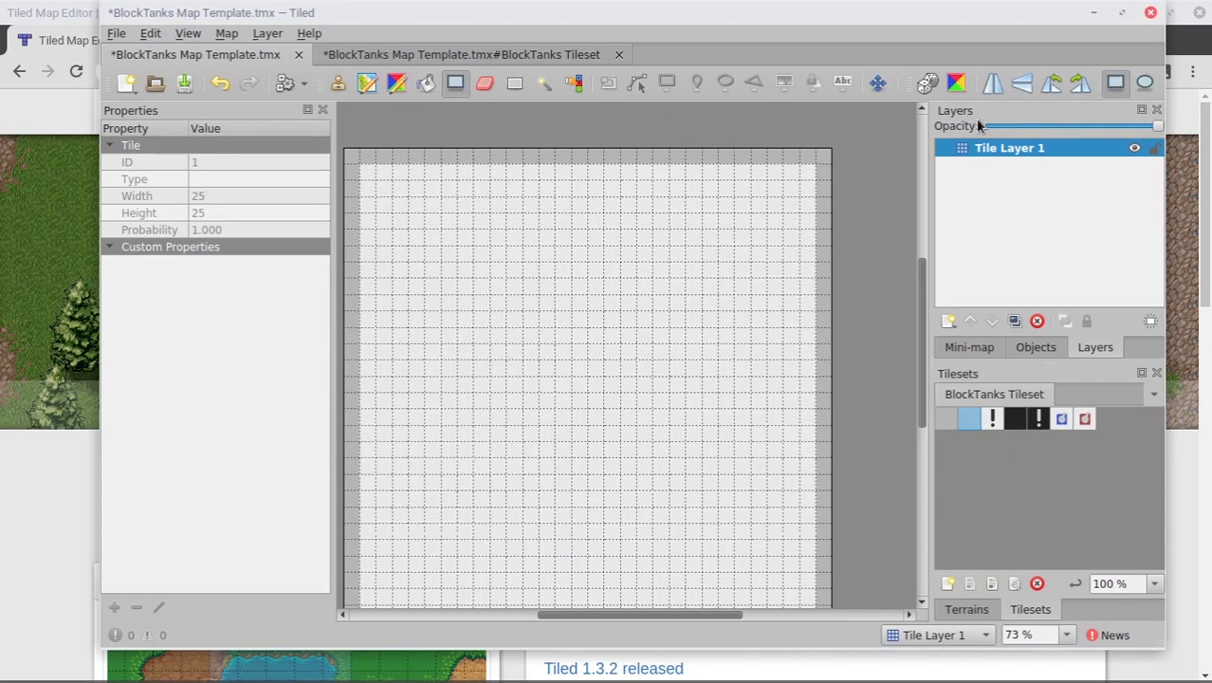
{"action": "left_click", "coordinate": [951, 421]}
{"action": "left_click_drag", "start_coordinate": [369, 178], "coordinate": [734, 447]}
{"action": "key", "text": "f"}
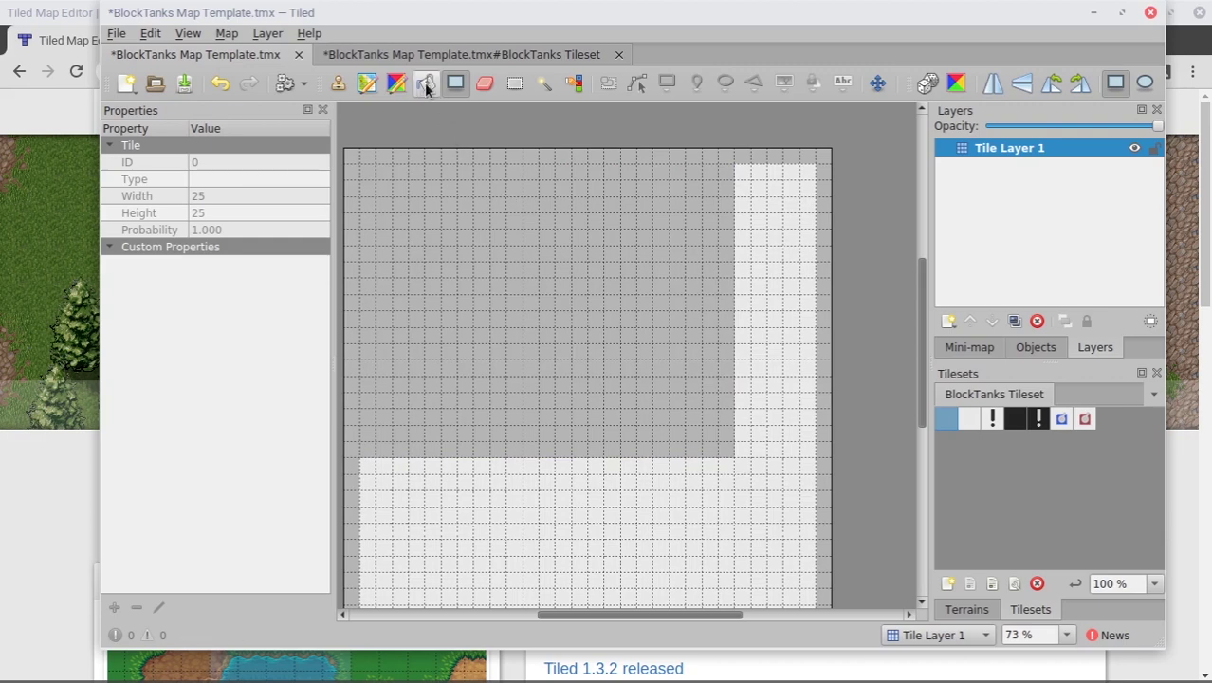
{"action": "left_click", "coordinate": [975, 425]}
{"action": "left_click", "coordinate": [610, 299]}
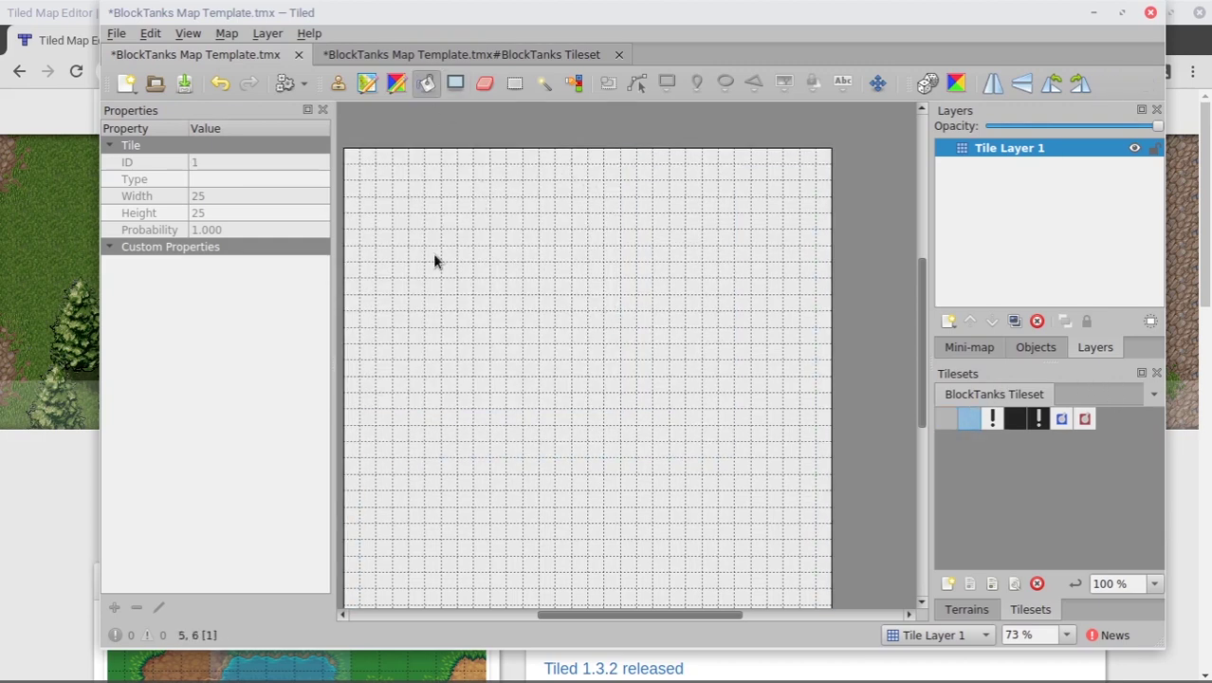
{"action": "key", "text": "ctrl+z"}
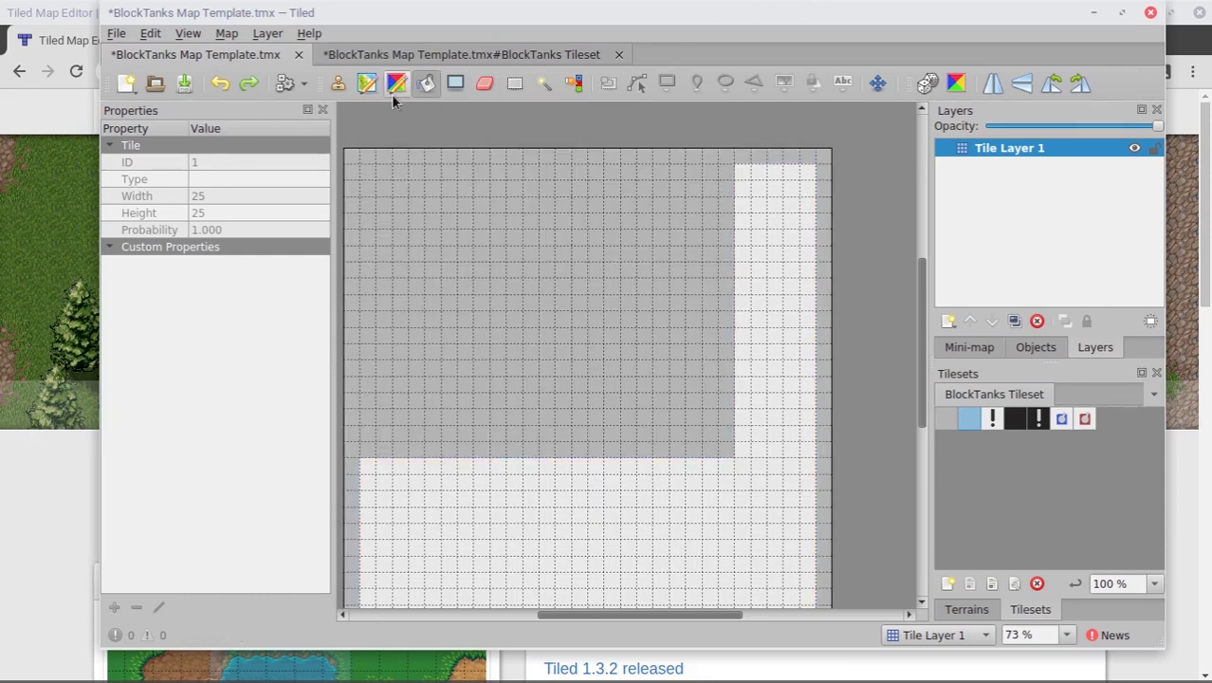
{"action": "left_click", "coordinate": [455, 82]}
{"action": "key", "text": "ctrl+y"}
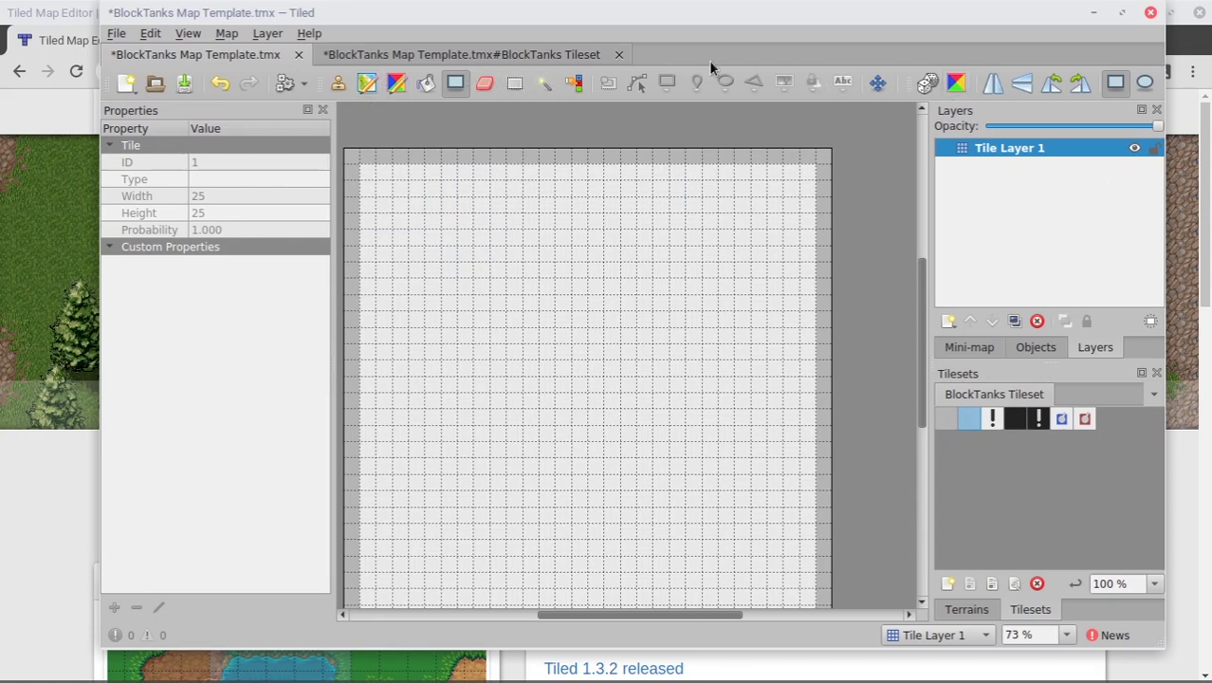
- Enable Random Mode and shape-fill the map interior with light floor and grey wall tiles
{"action": "left_click", "coordinate": [927, 85]}
{"action": "left_click", "coordinate": [947, 420]}
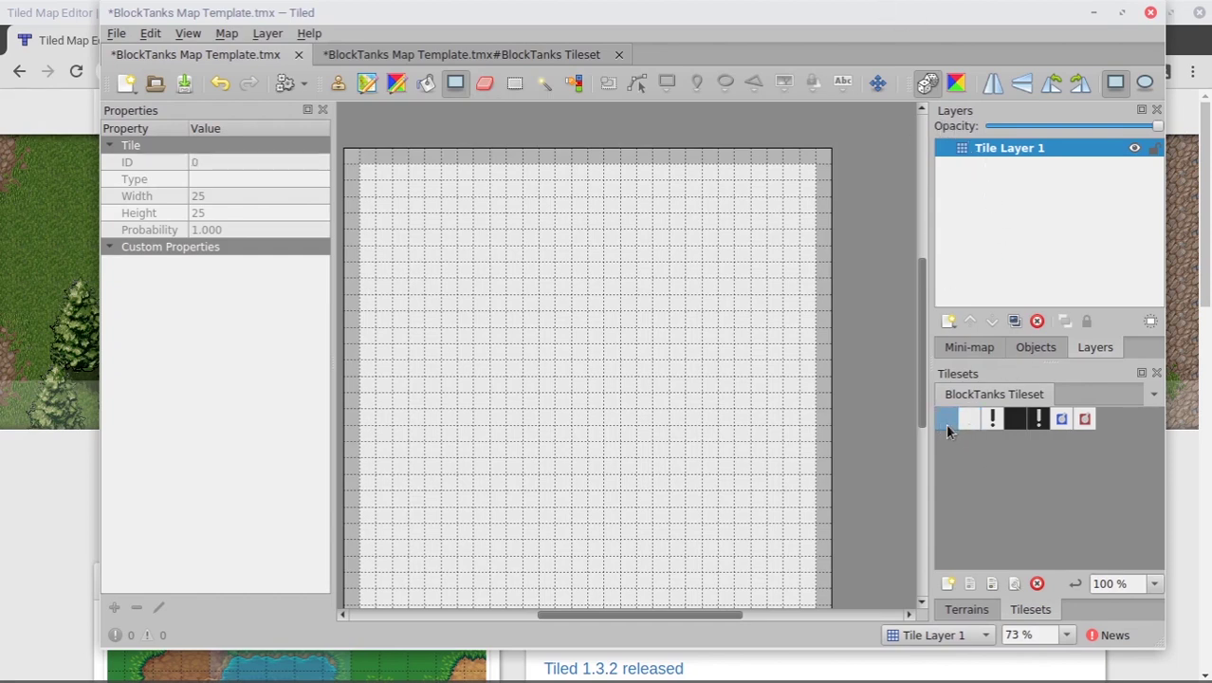
{"action": "left_click", "coordinate": [970, 418]}
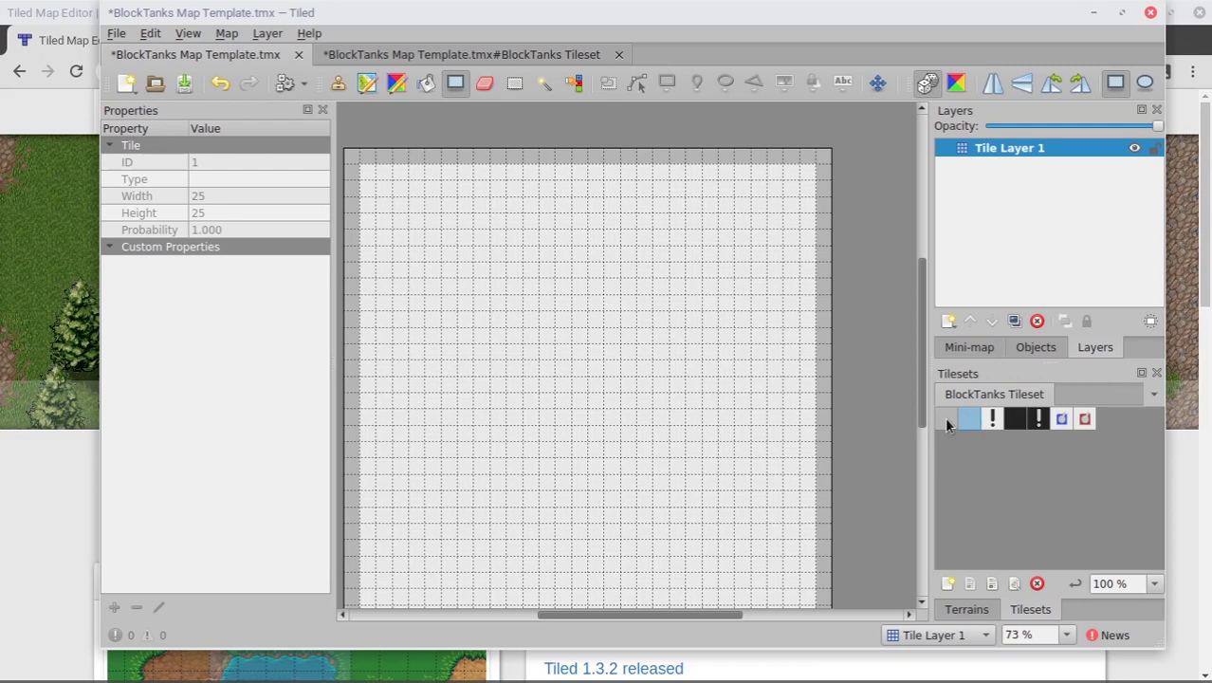
{"action": "left_click", "coordinate": [947, 423]}
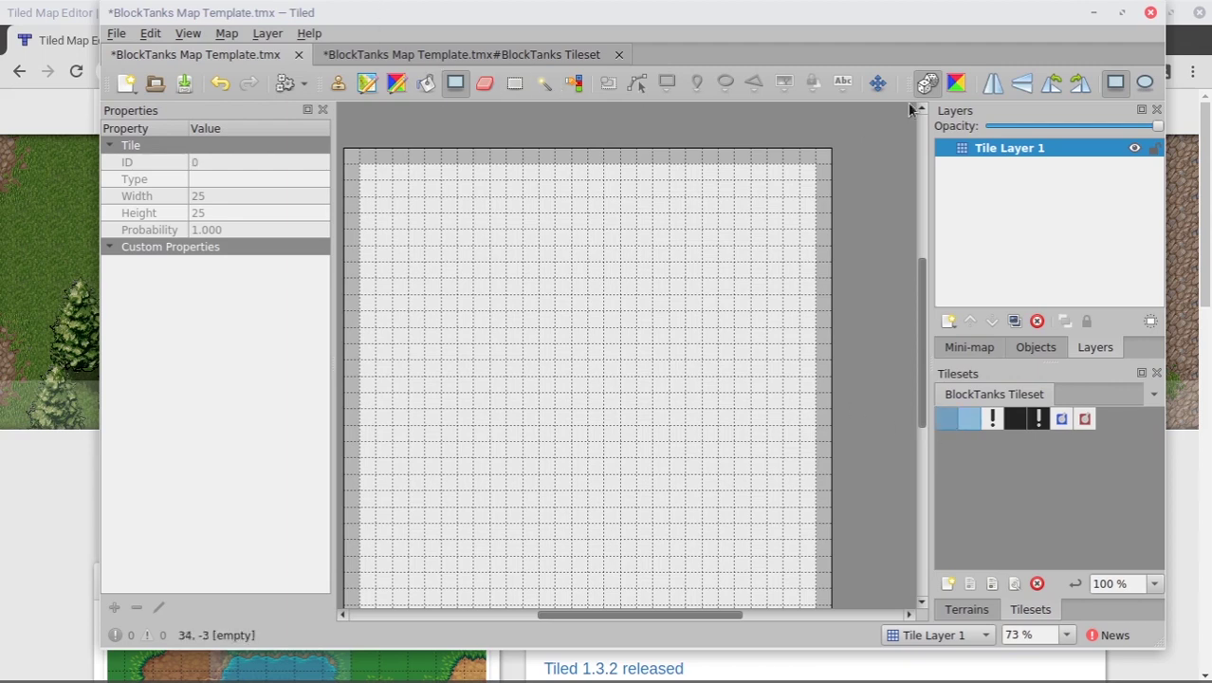
{"action": "left_click_drag", "start_coordinate": [387, 168], "coordinate": [816, 398]}
{"action": "scroll", "coordinate": [747, 381], "scroll_direction": "up", "scroll_amount": 4}
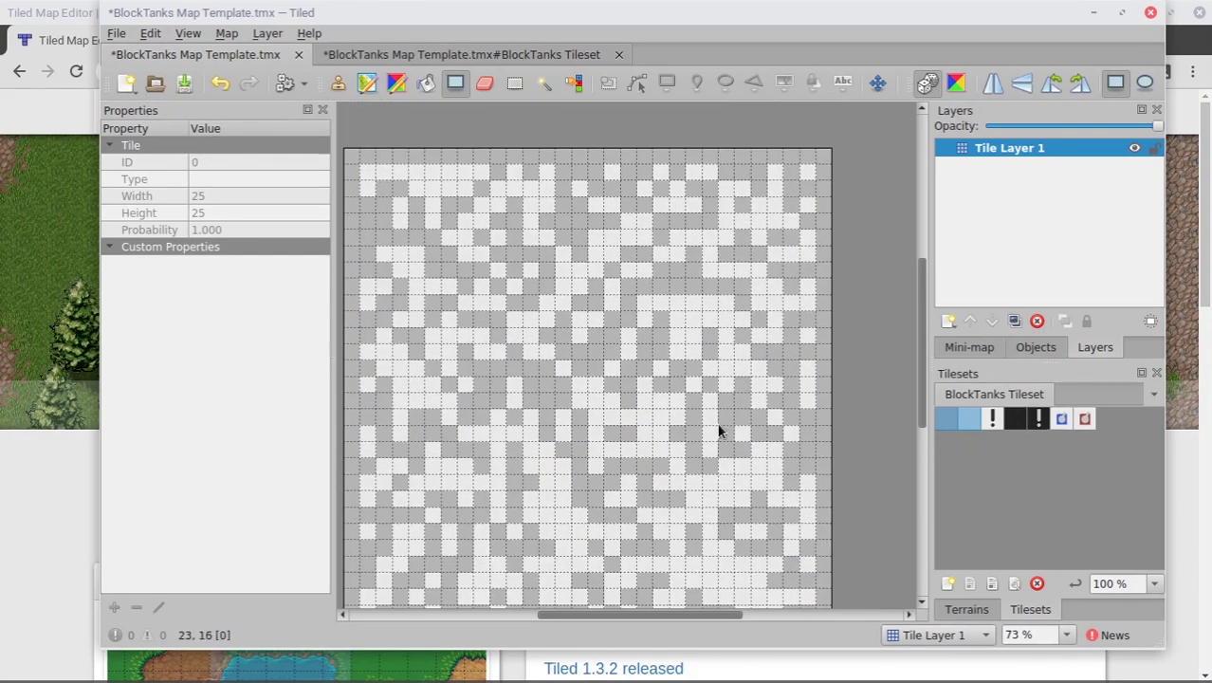
{"action": "scroll", "coordinate": [425, 168], "scroll_direction": "down", "scroll_amount": 2}
{"action": "scroll", "coordinate": [505, 296], "scroll_direction": "up", "scroll_amount": 2}
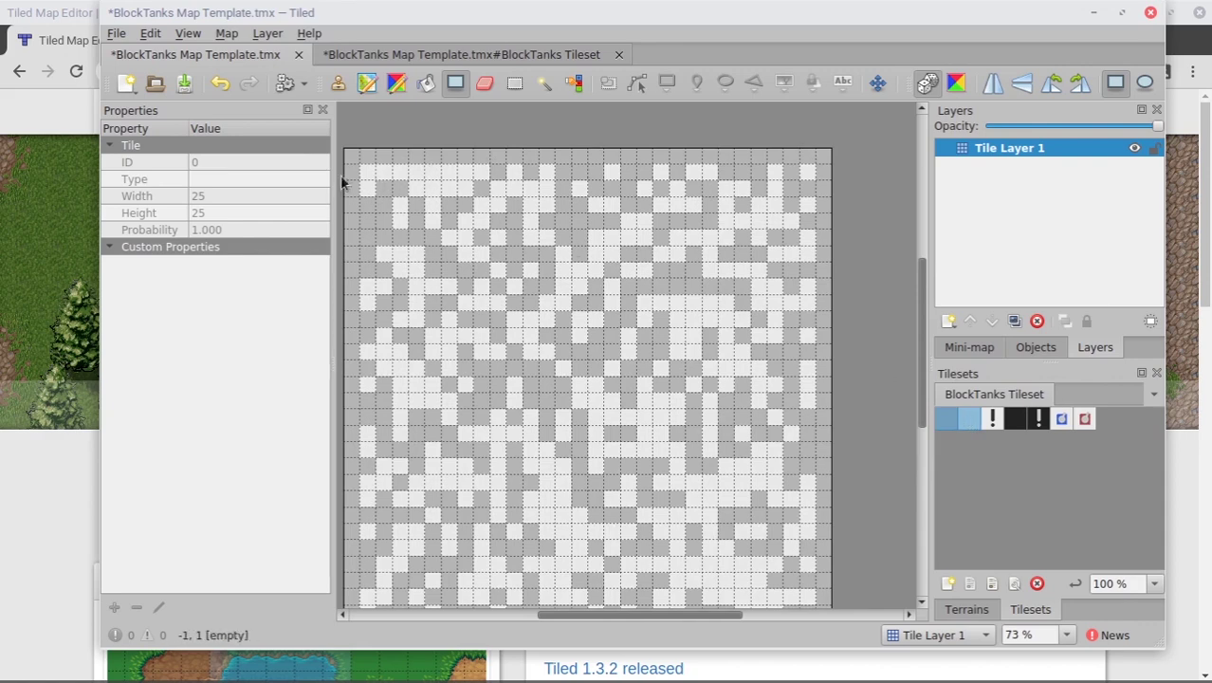
- Set the light floor tile's probability to 3 in the BlockTanks tileset
{"action": "left_click", "coordinate": [348, 54]}
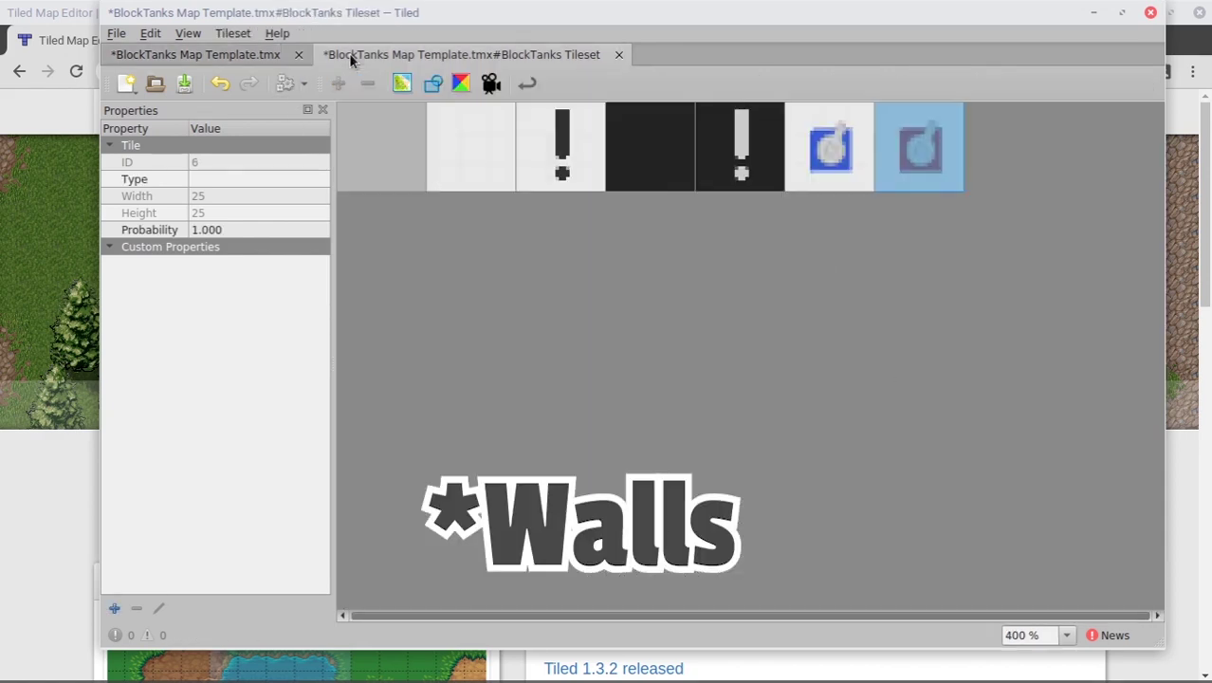
{"action": "left_click", "coordinate": [481, 163]}
{"action": "left_click", "coordinate": [204, 232]}
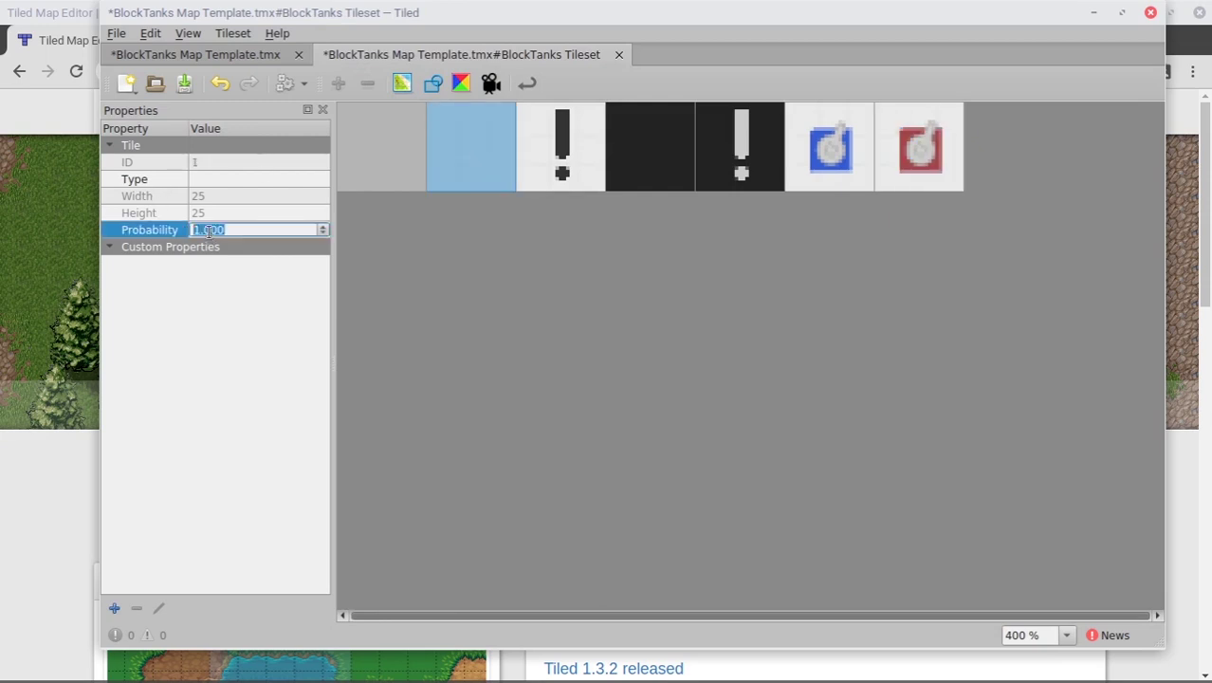
{"action": "type", "text": "3"}
{"action": "key", "text": "Return"}
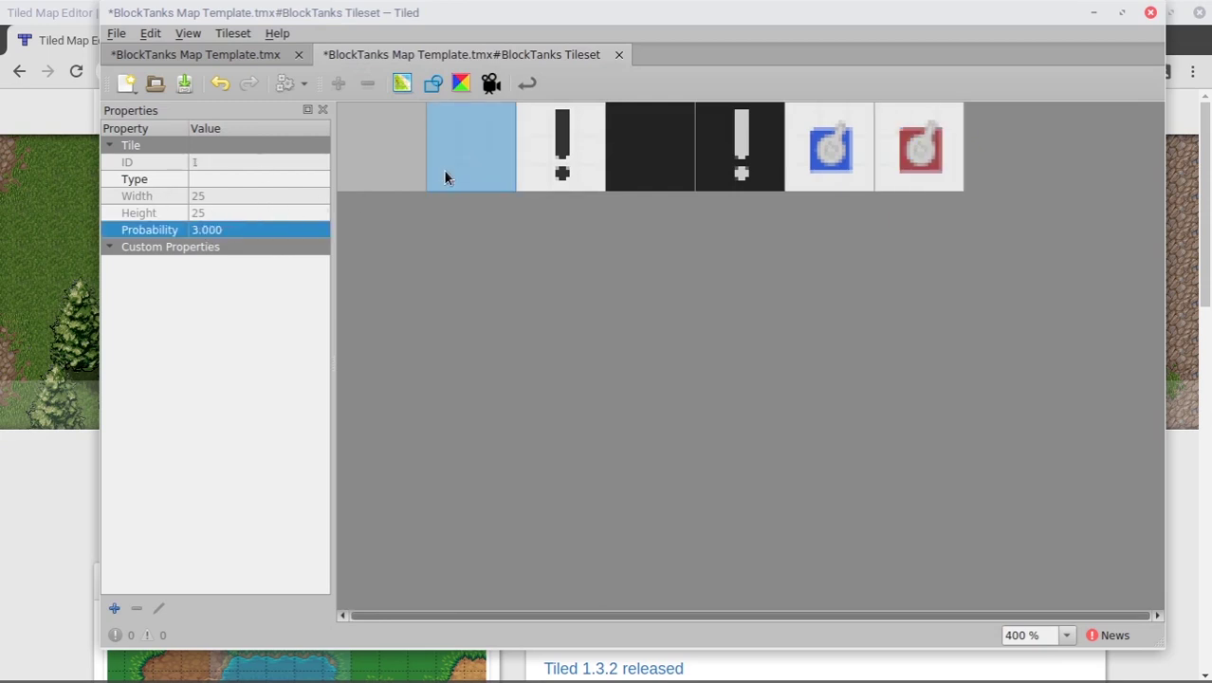
- Compare the wall and floor tiles' probabilities, then go back to the map
{"action": "left_click", "coordinate": [400, 153]}
{"action": "left_click", "coordinate": [466, 164]}
{"action": "left_click", "coordinate": [347, 168]}
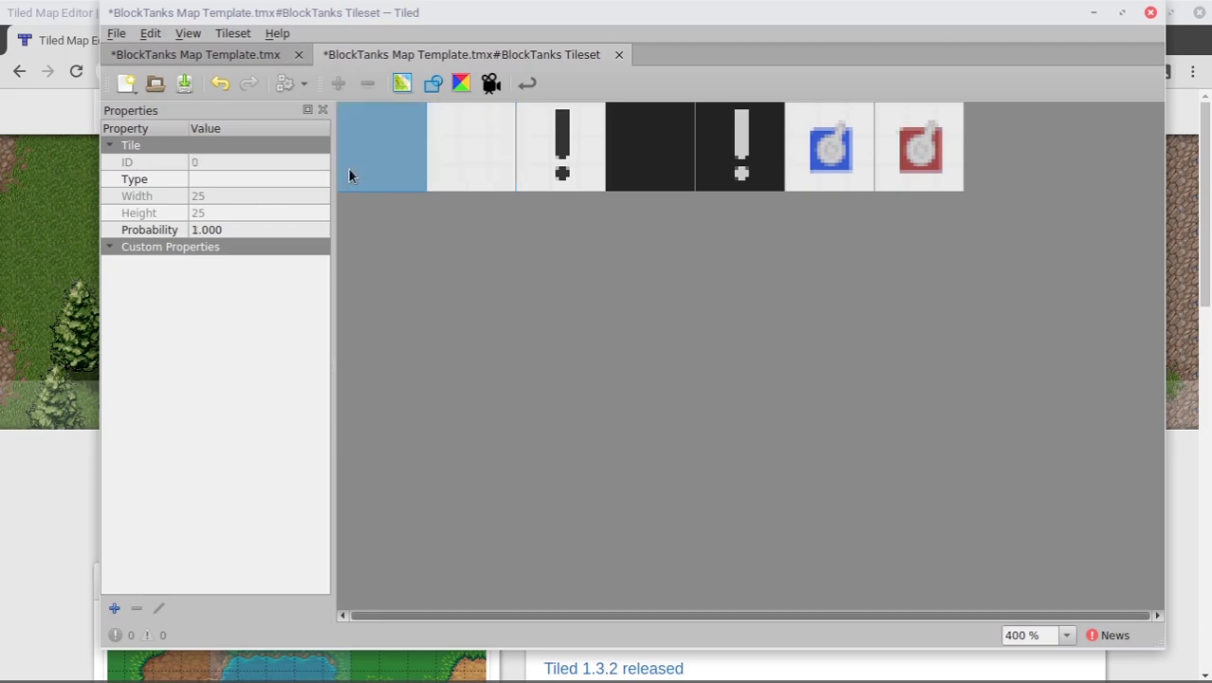
{"action": "left_click", "coordinate": [456, 160]}
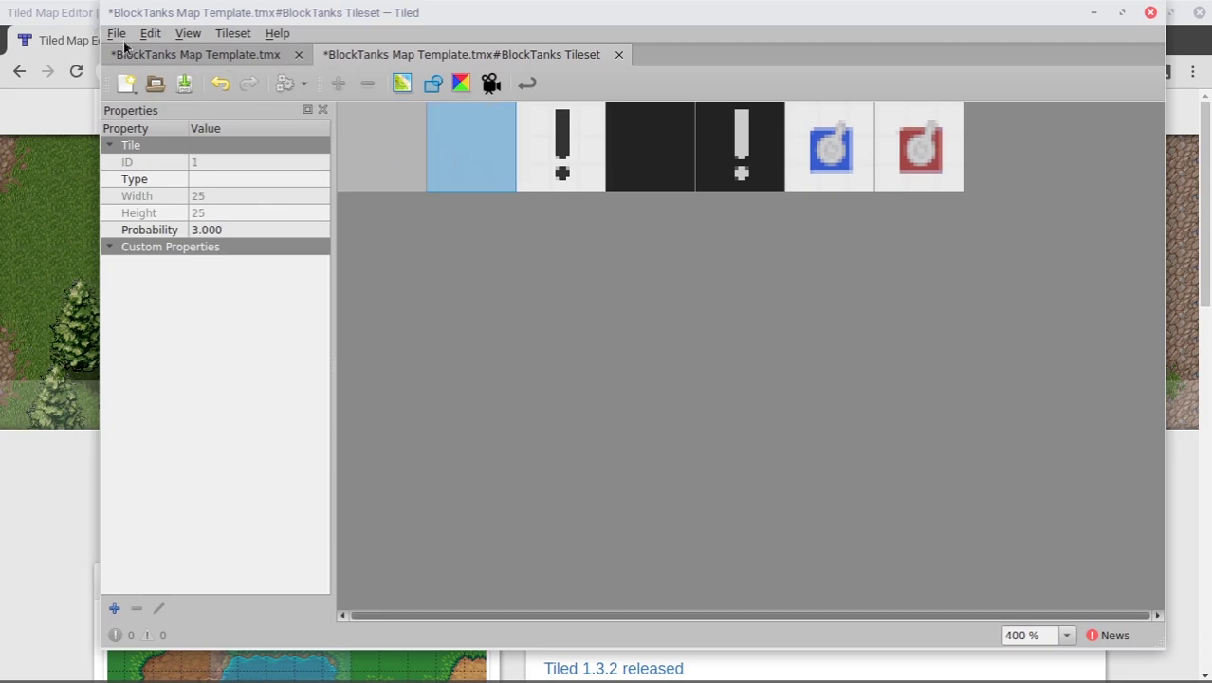
{"action": "left_click", "coordinate": [148, 55]}
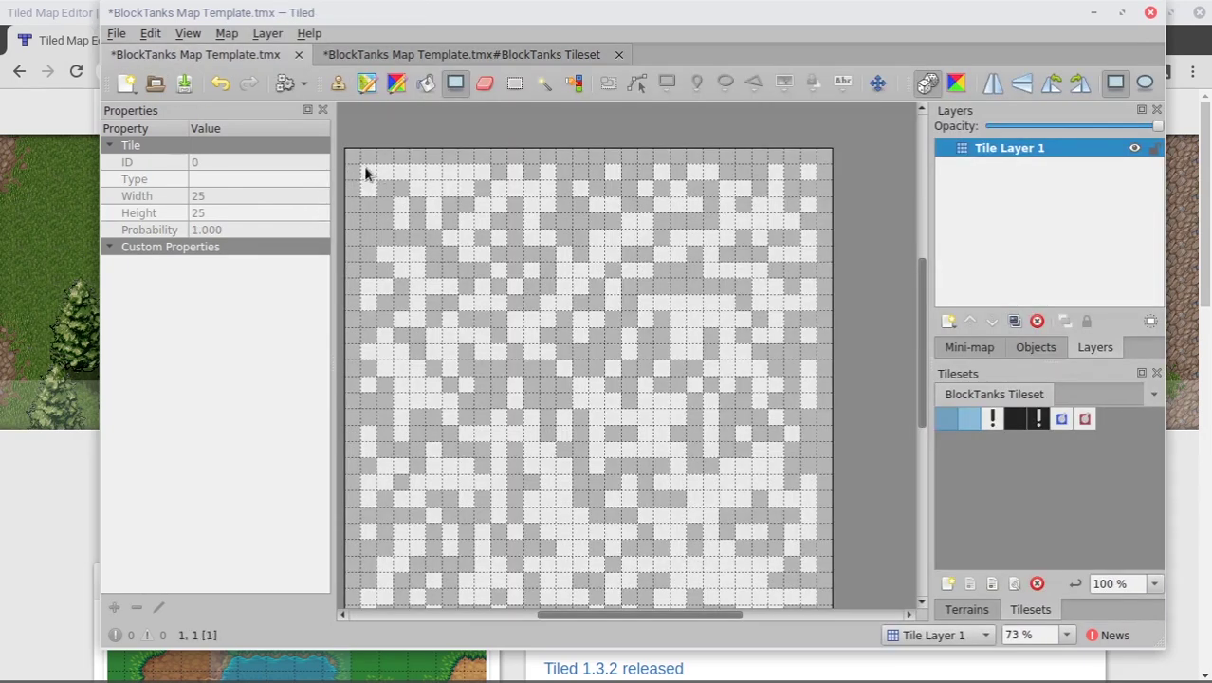
- Shape Fill the whole map interior again using the new tile probabilities
{"action": "left_click_drag", "start_coordinate": [365, 173], "coordinate": [815, 550]}
{"action": "scroll", "coordinate": [452, 352], "scroll_direction": "up", "scroll_amount": 3}
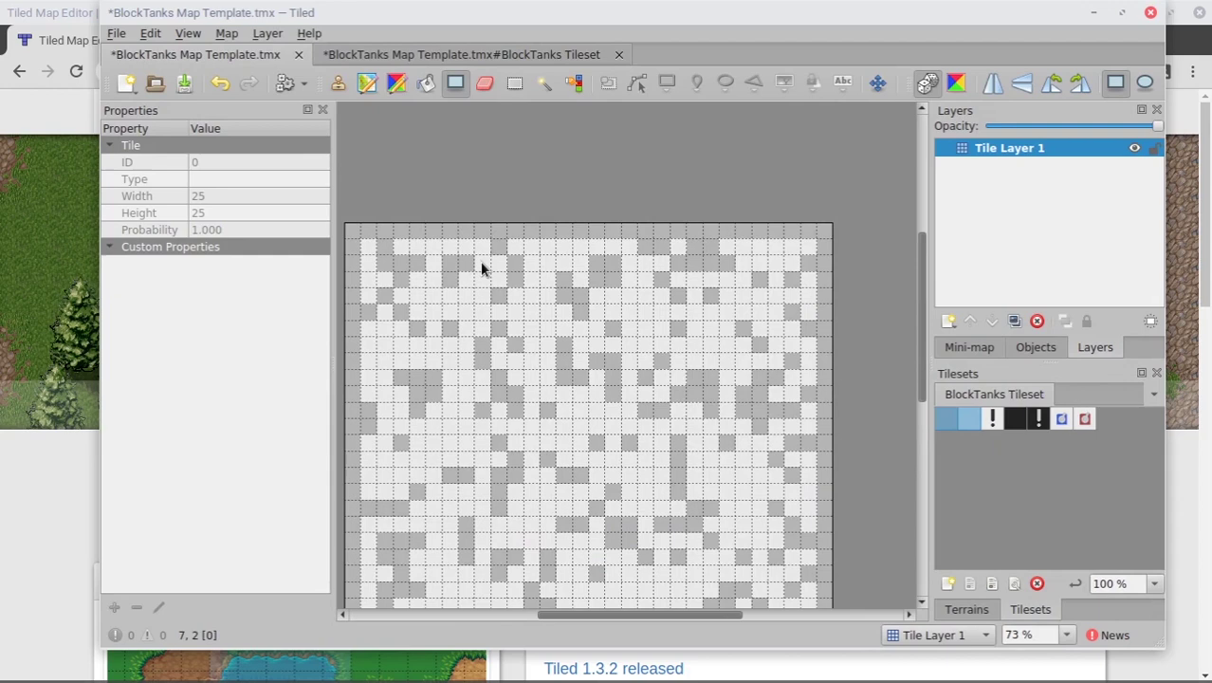
{"action": "scroll", "coordinate": [590, 275], "scroll_direction": "down", "scroll_amount": 1}
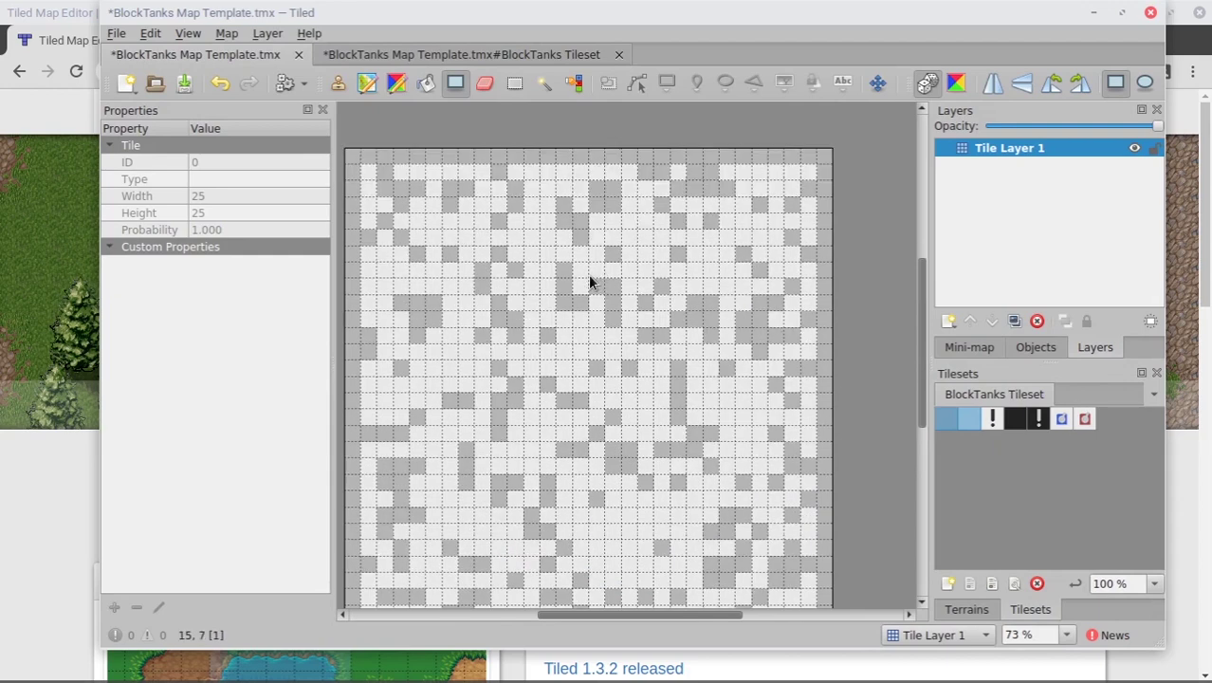
{"action": "scroll", "coordinate": [617, 361], "scroll_direction": "down", "scroll_amount": 1}
{"action": "scroll", "coordinate": [654, 318], "scroll_direction": "up", "scroll_amount": 1}
- Undo and redo the refill to compare layouts, then refill the map once more
{"action": "key", "text": "ctrl+z"}
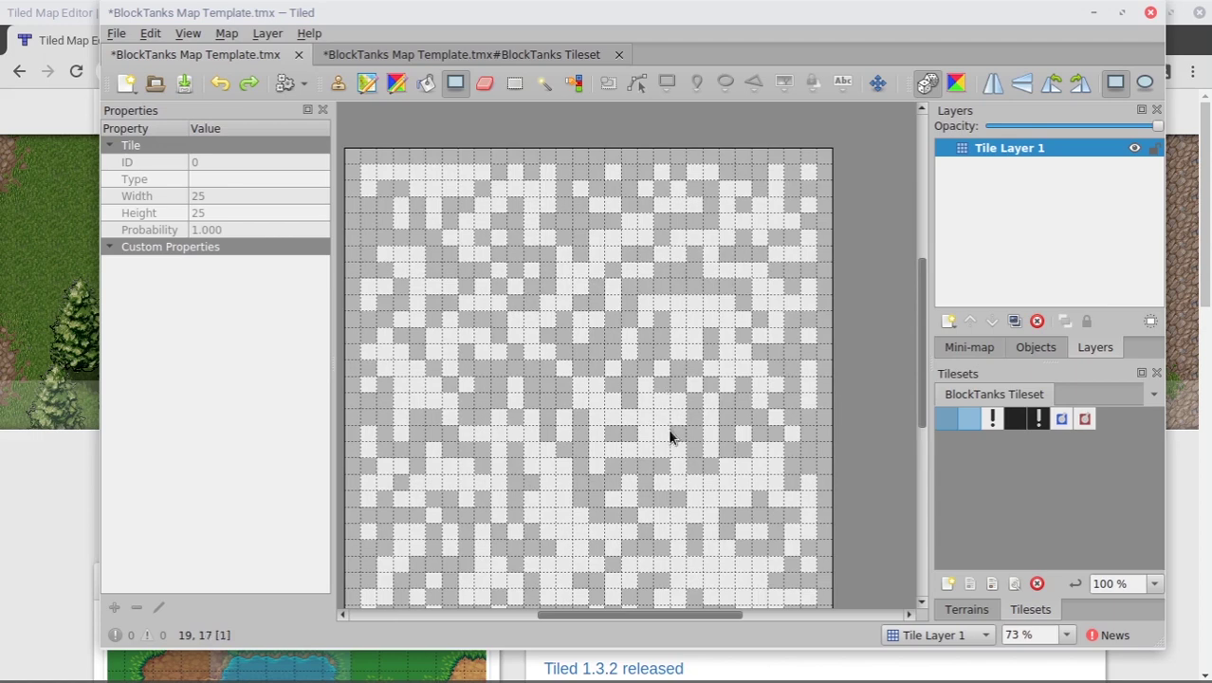
{"action": "key", "text": "ctrl+y"}
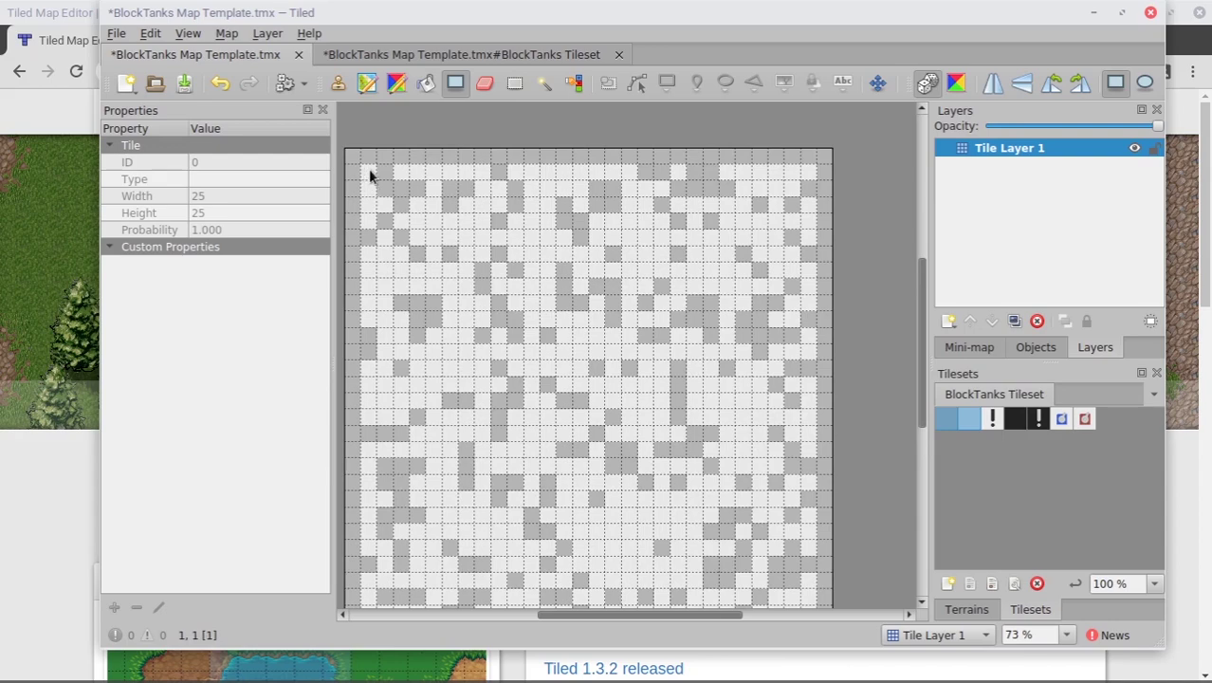
{"action": "left_click_drag", "start_coordinate": [375, 200], "coordinate": [736, 471]}
{"action": "scroll", "coordinate": [702, 454], "scroll_direction": "up", "scroll_amount": 3}
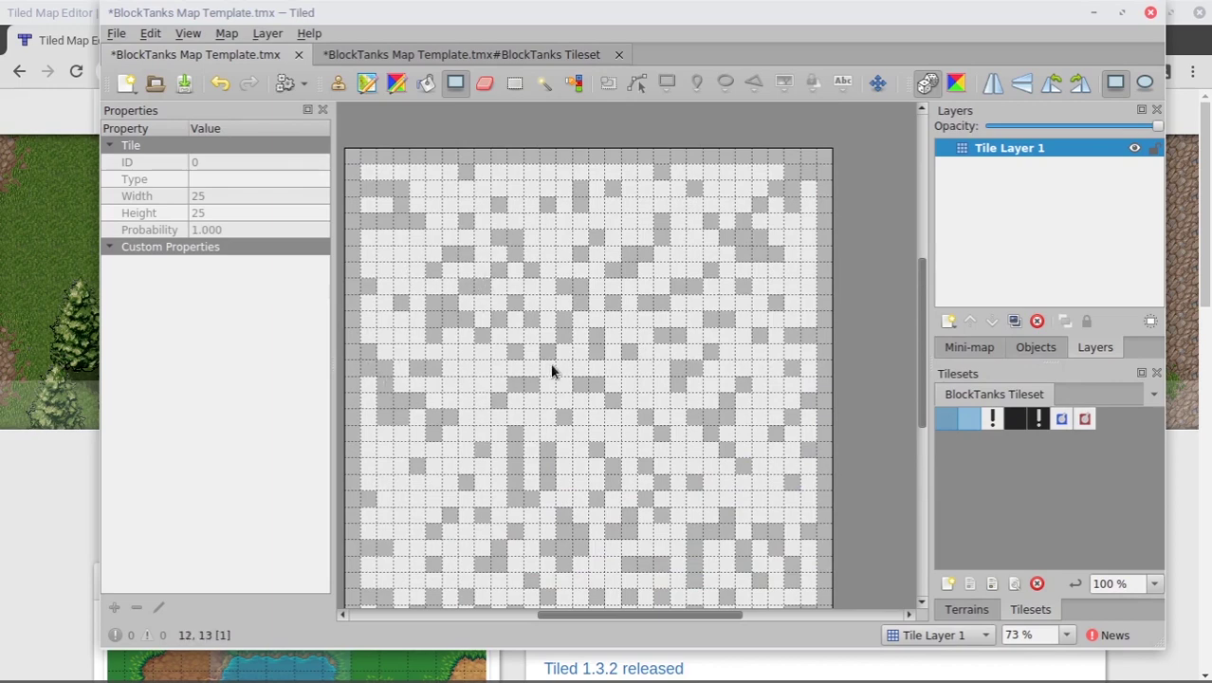
- Select the wall tile for single-tile painting and zoom in on the map
{"action": "scroll", "coordinate": [595, 404], "scroll_direction": "up", "scroll_amount": 1, "text": "ctrl"}
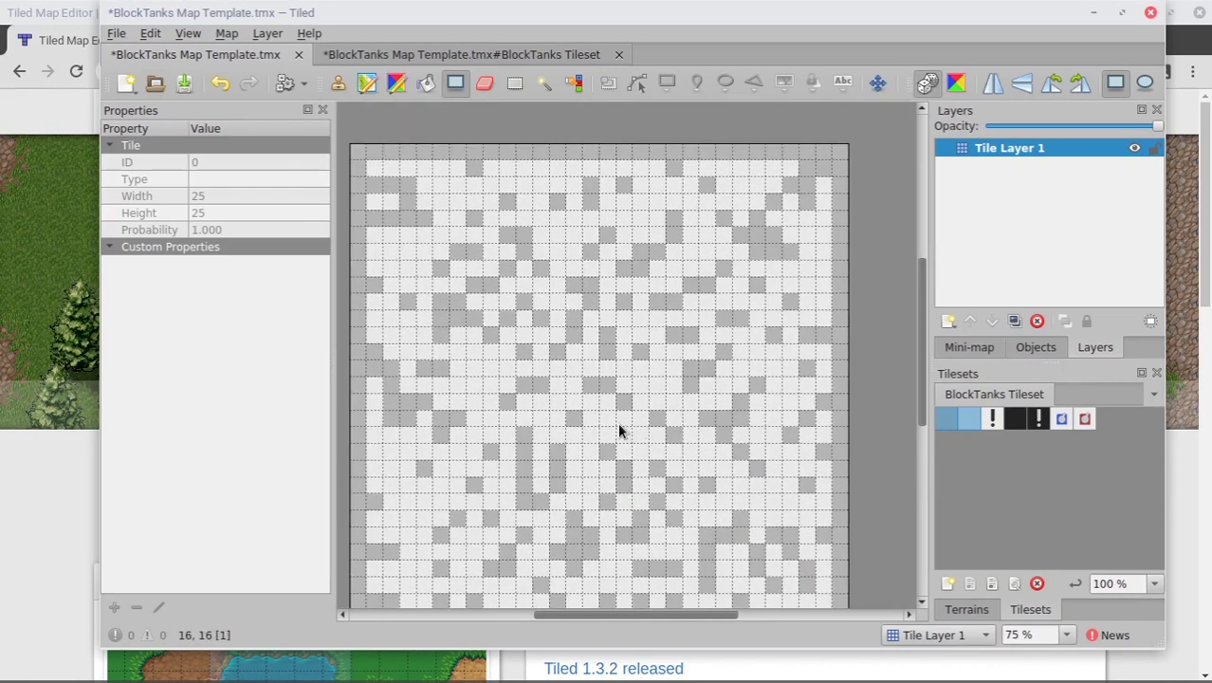
{"action": "left_click", "coordinate": [949, 424]}
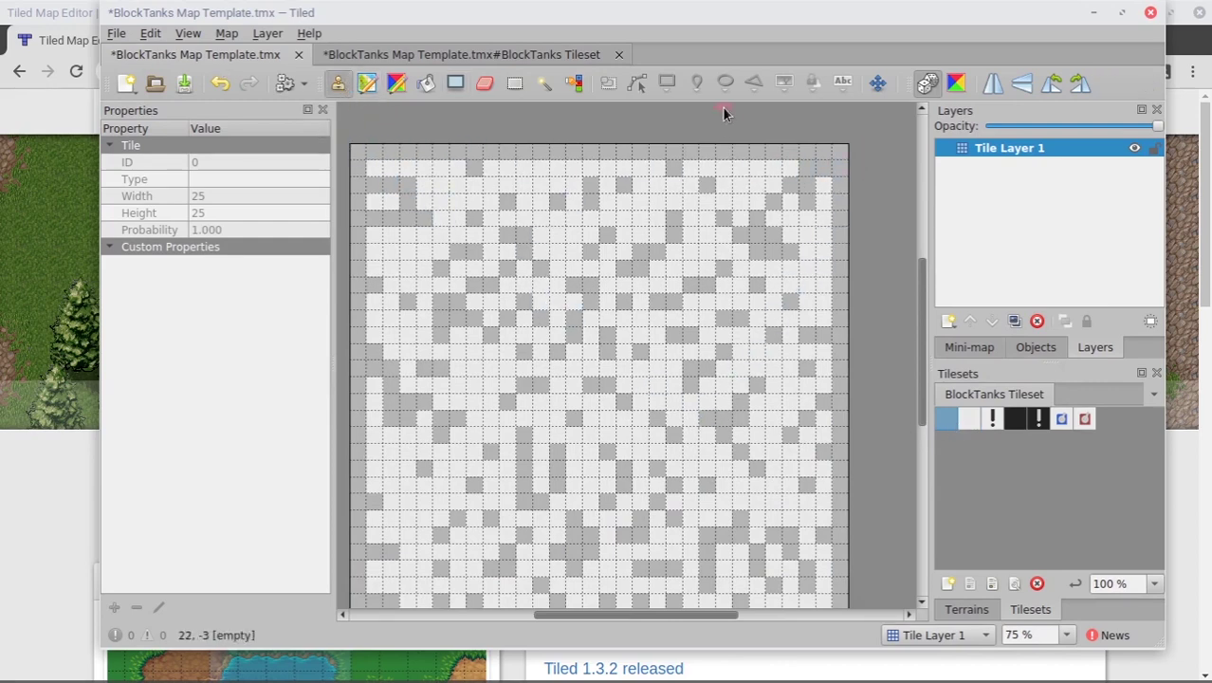
{"action": "scroll", "coordinate": [584, 331], "scroll_direction": "down", "scroll_amount": 3}
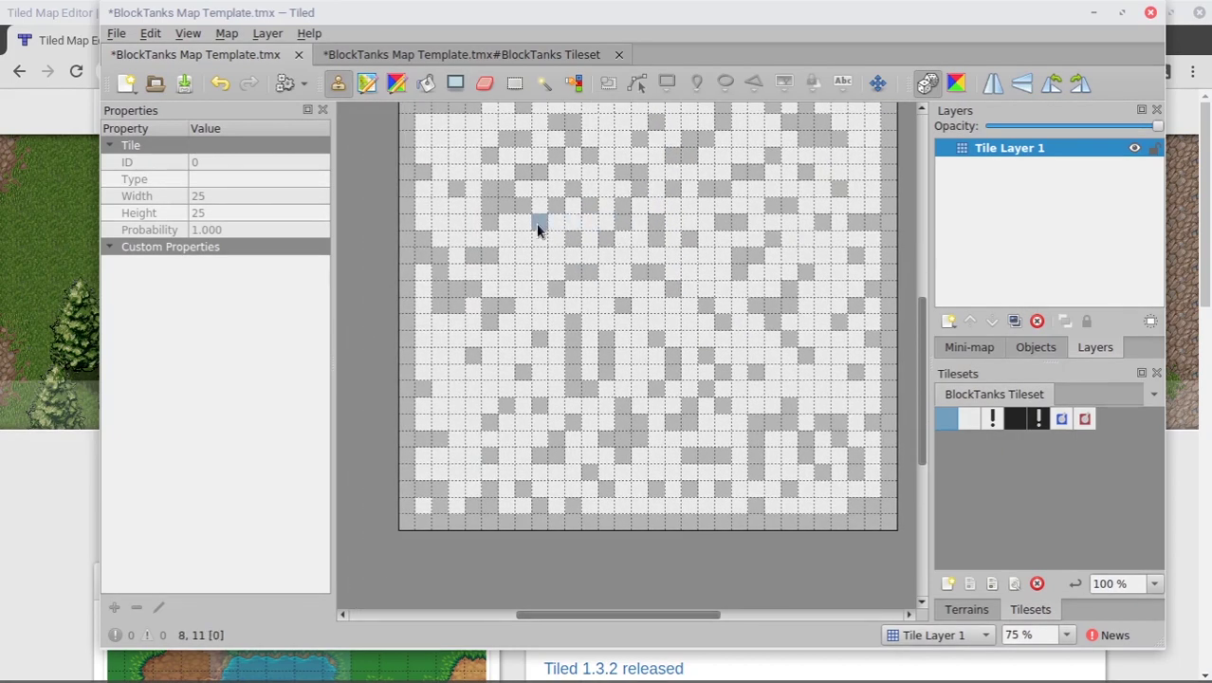
{"action": "scroll", "coordinate": [536, 218], "scroll_direction": "up", "scroll_amount": 1, "text": "ctrl"}
{"action": "scroll", "coordinate": [536, 207], "scroll_direction": "up", "scroll_amount": 2, "text": "ctrl"}
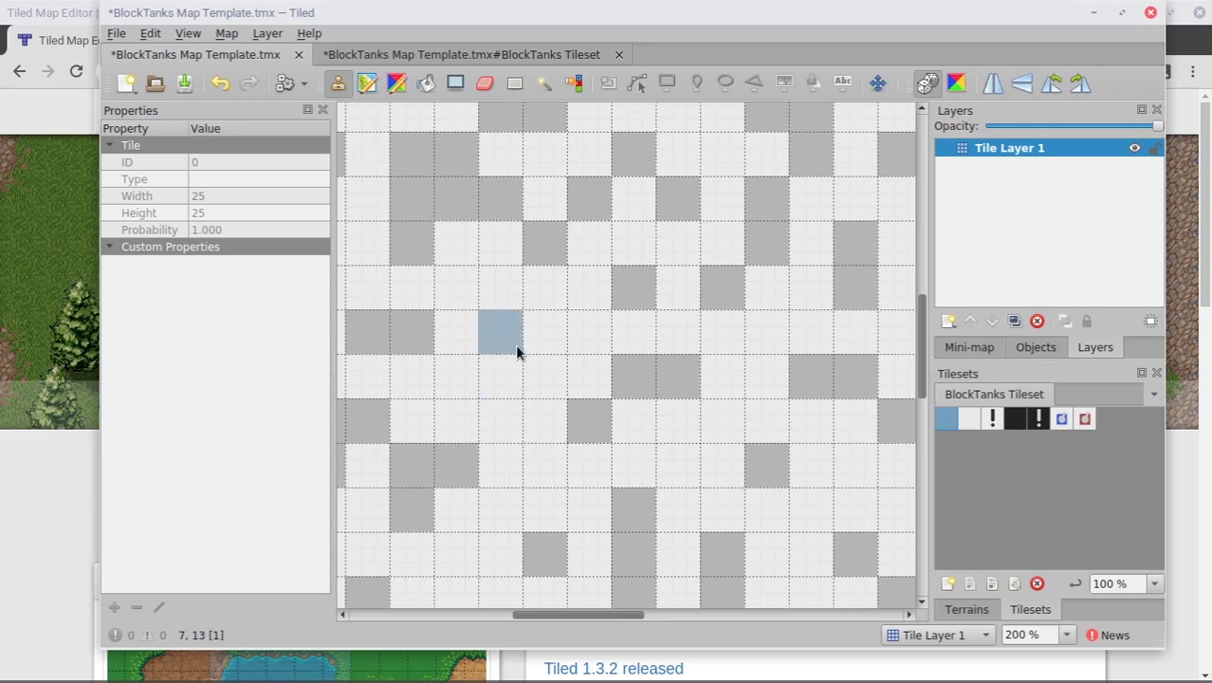
- Turn three floor cells into walls, then pick up the floor tile from the map
{"action": "left_click", "coordinate": [534, 199]}
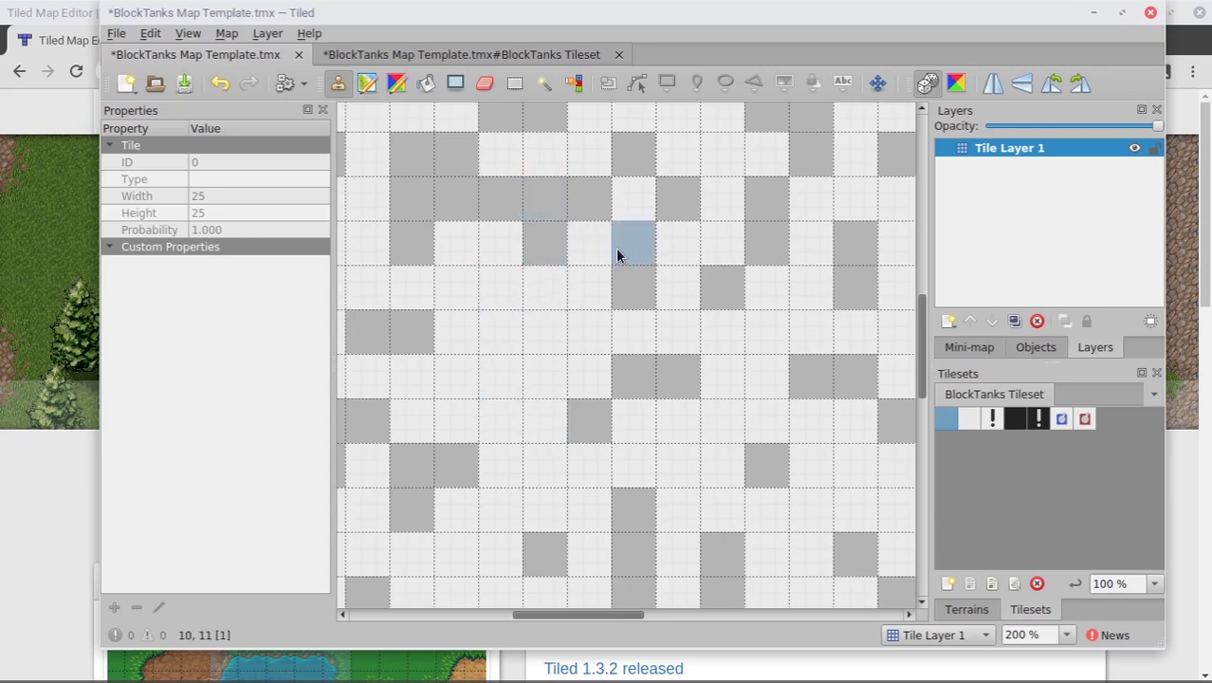
{"action": "left_click", "coordinate": [629, 197]}
{"action": "scroll", "coordinate": [569, 242], "scroll_direction": "up", "scroll_amount": 1}
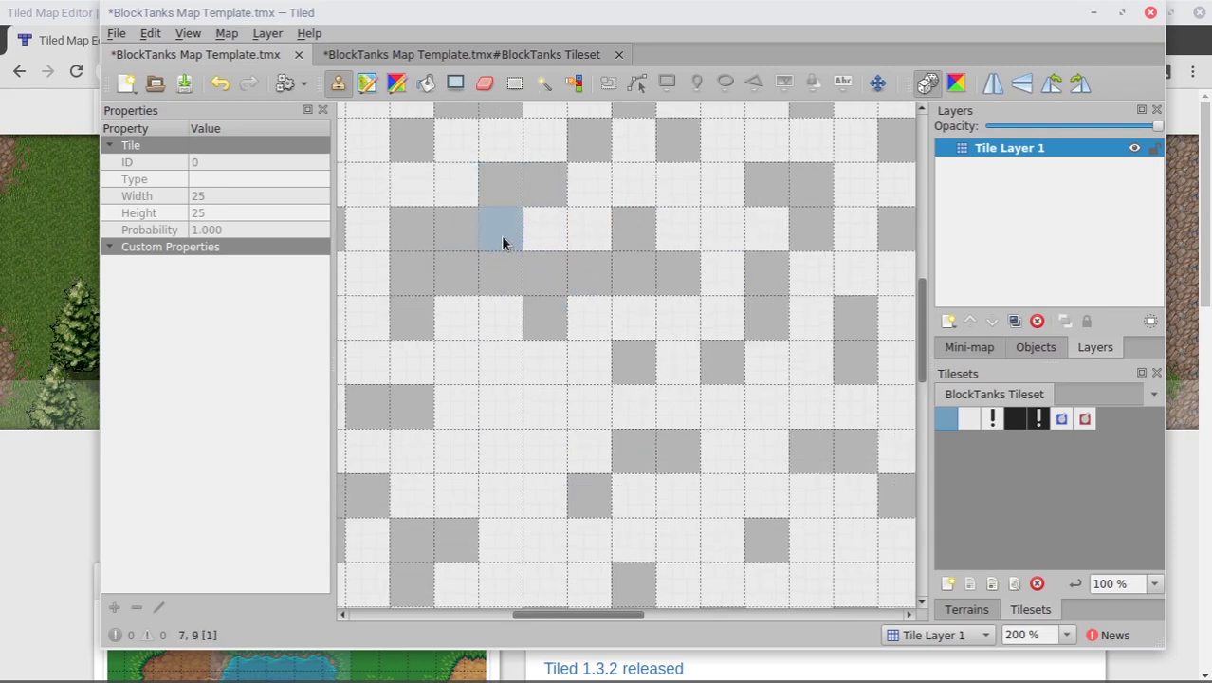
{"action": "scroll", "coordinate": [503, 241], "scroll_direction": "up", "scroll_amount": 1}
{"action": "left_click", "coordinate": [498, 302]}
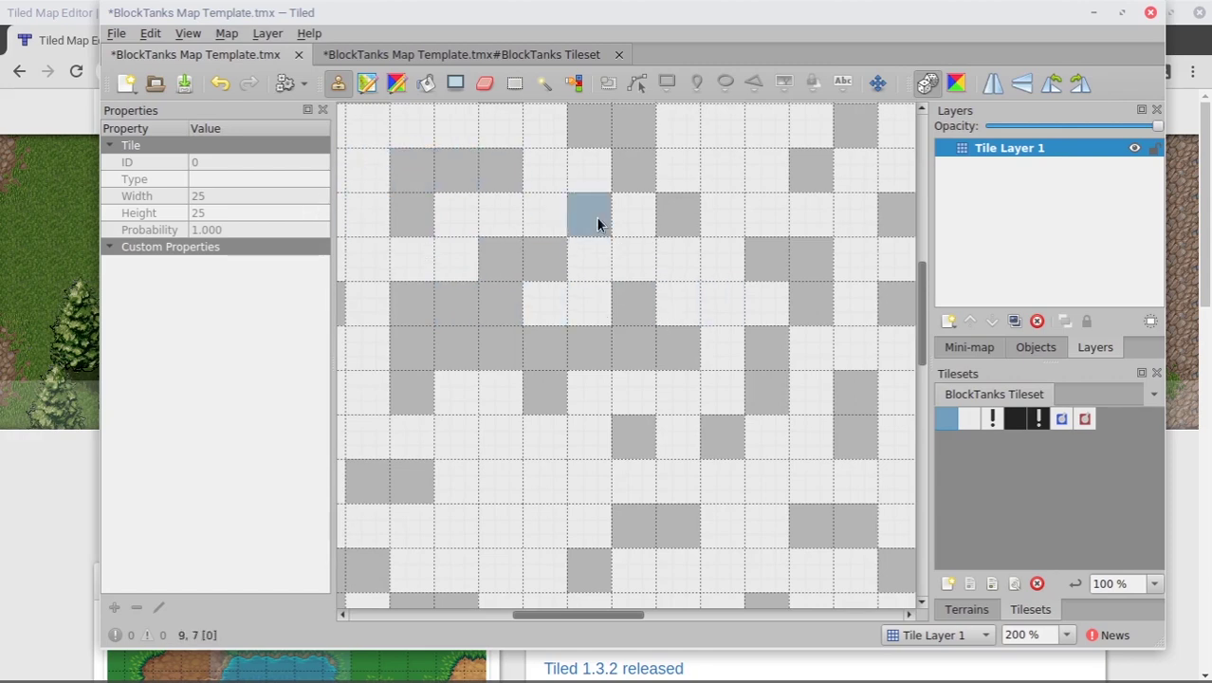
{"action": "scroll", "coordinate": [585, 258], "scroll_direction": "down", "scroll_amount": 3, "text": "ctrl"}
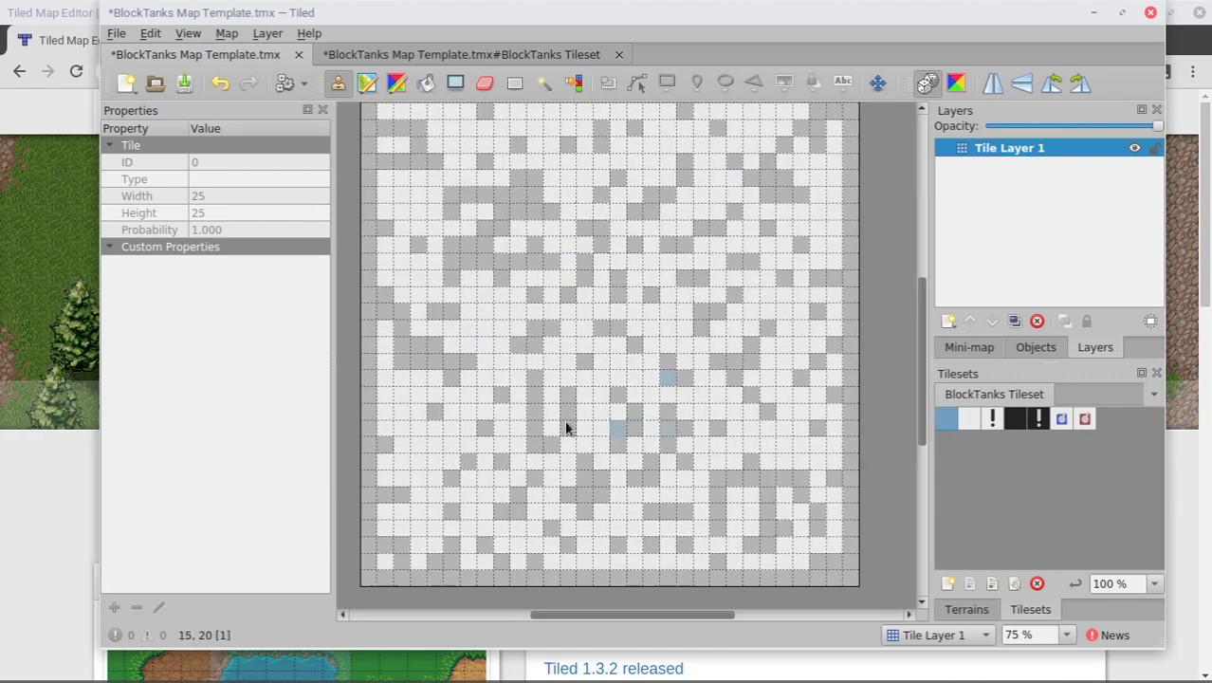
{"action": "right_click", "coordinate": [388, 548]}
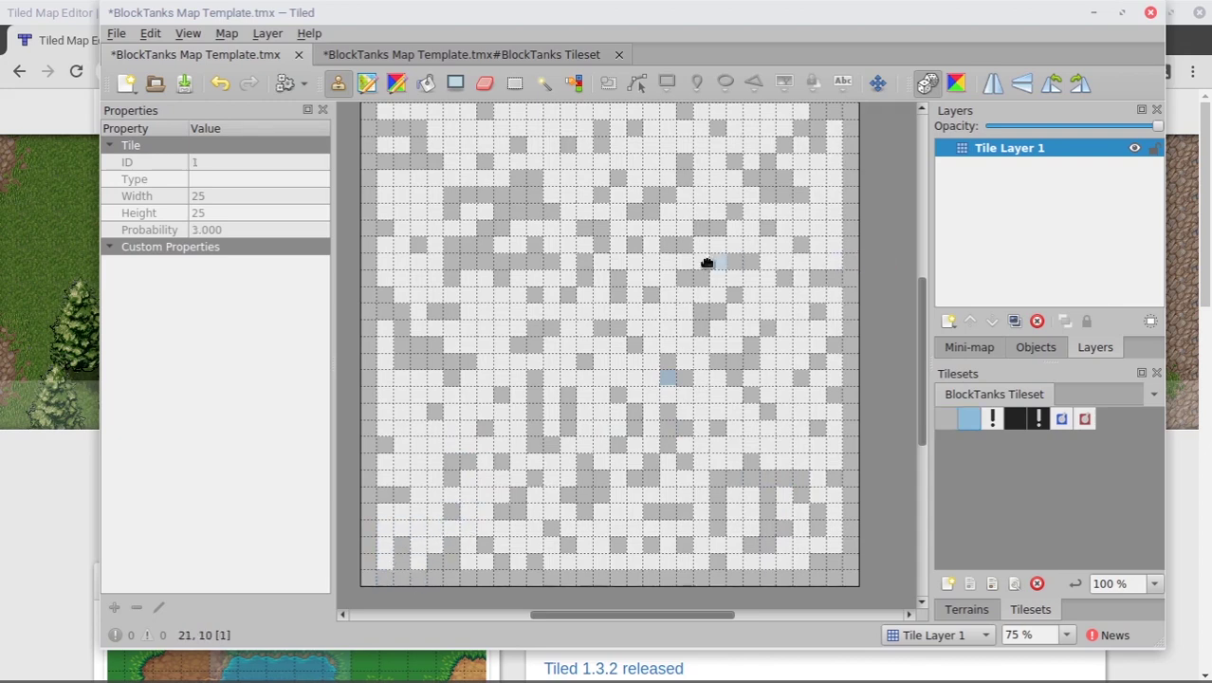
{"action": "scroll", "coordinate": [683, 280], "scroll_direction": "up", "scroll_amount": 3}
- Stamp blue spawn tiles on the top row, near the map centre, and over the red spawn
{"action": "left_click", "coordinate": [1070, 422]}
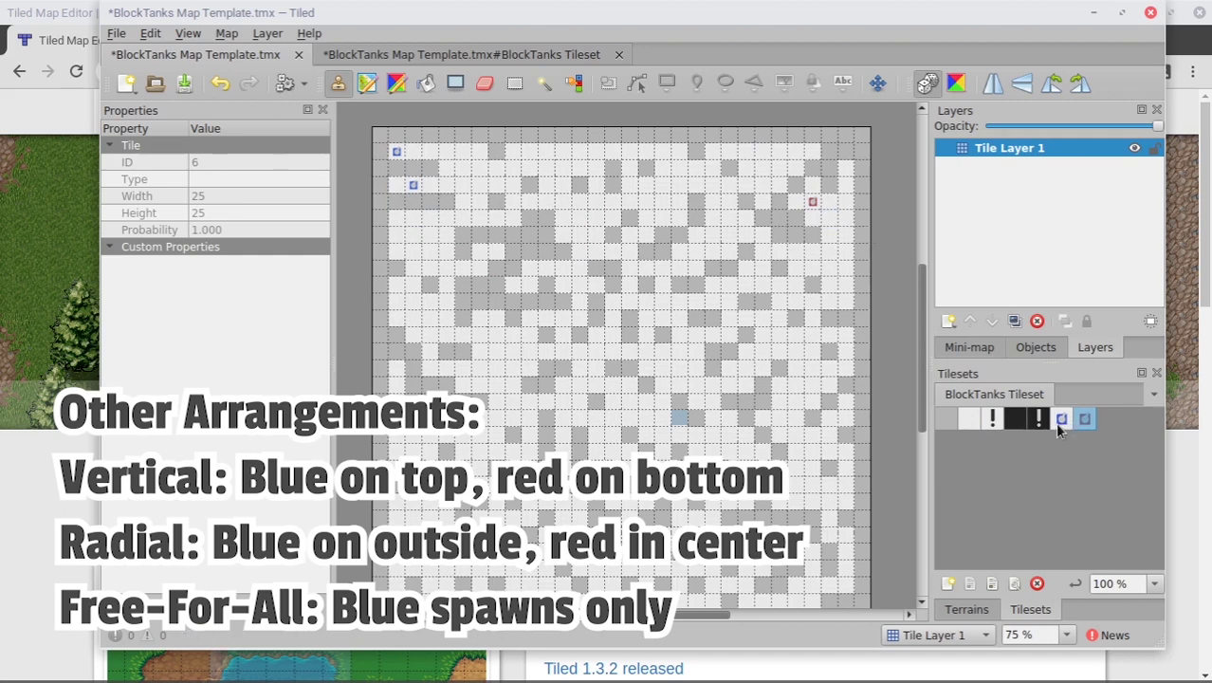
{"action": "left_click", "coordinate": [1060, 426]}
{"action": "left_click", "coordinate": [613, 154]}
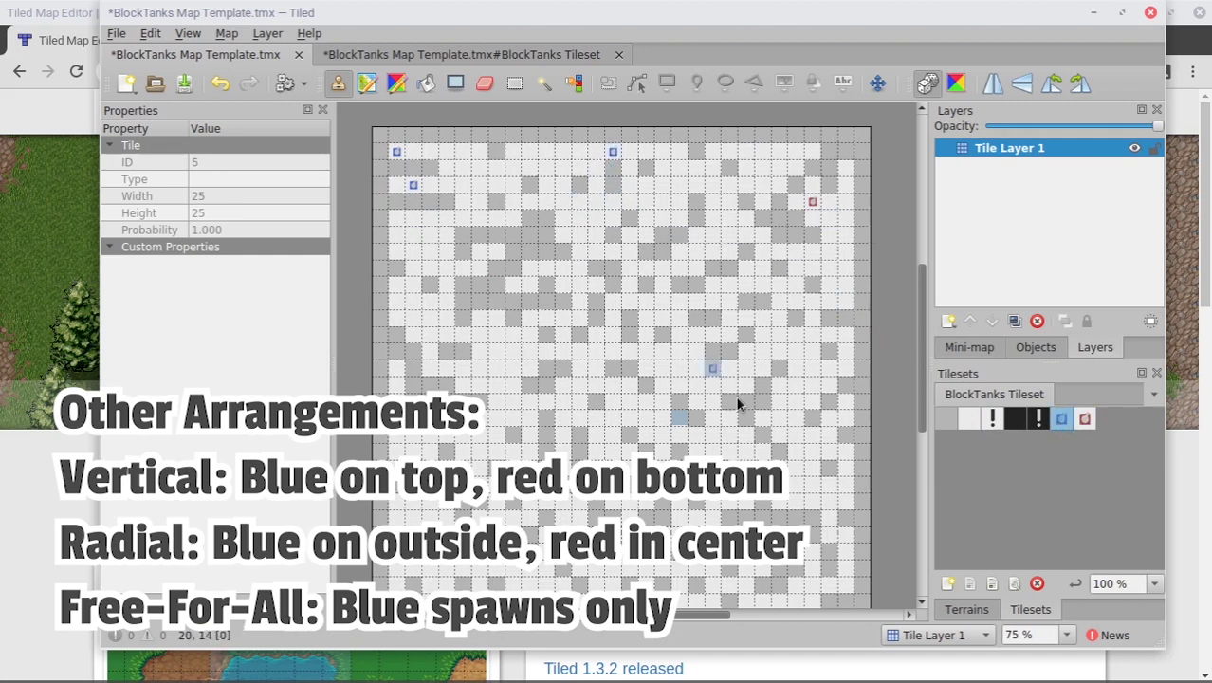
{"action": "left_click", "coordinate": [712, 403]}
{"action": "left_click", "coordinate": [813, 202]}
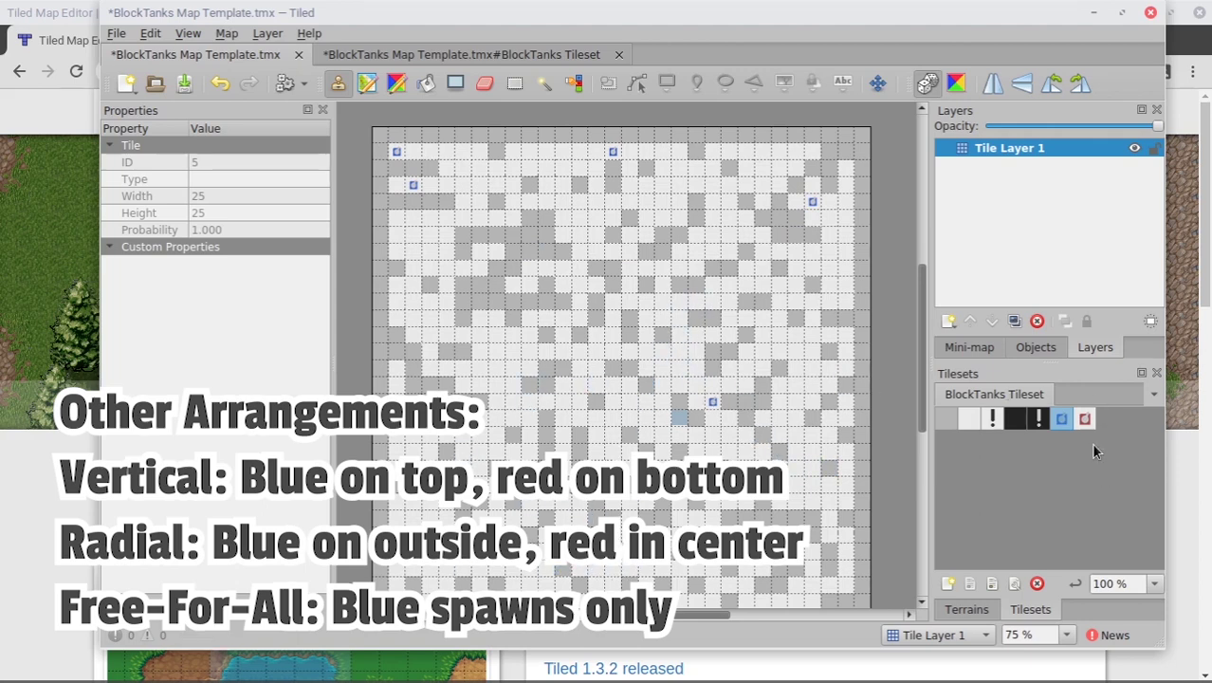
- Paint black exclamation tiles in the upper-left area and save the map
{"action": "left_click", "coordinate": [1039, 418]}
{"action": "left_click_drag", "start_coordinate": [489, 251], "coordinate": [538, 283]}
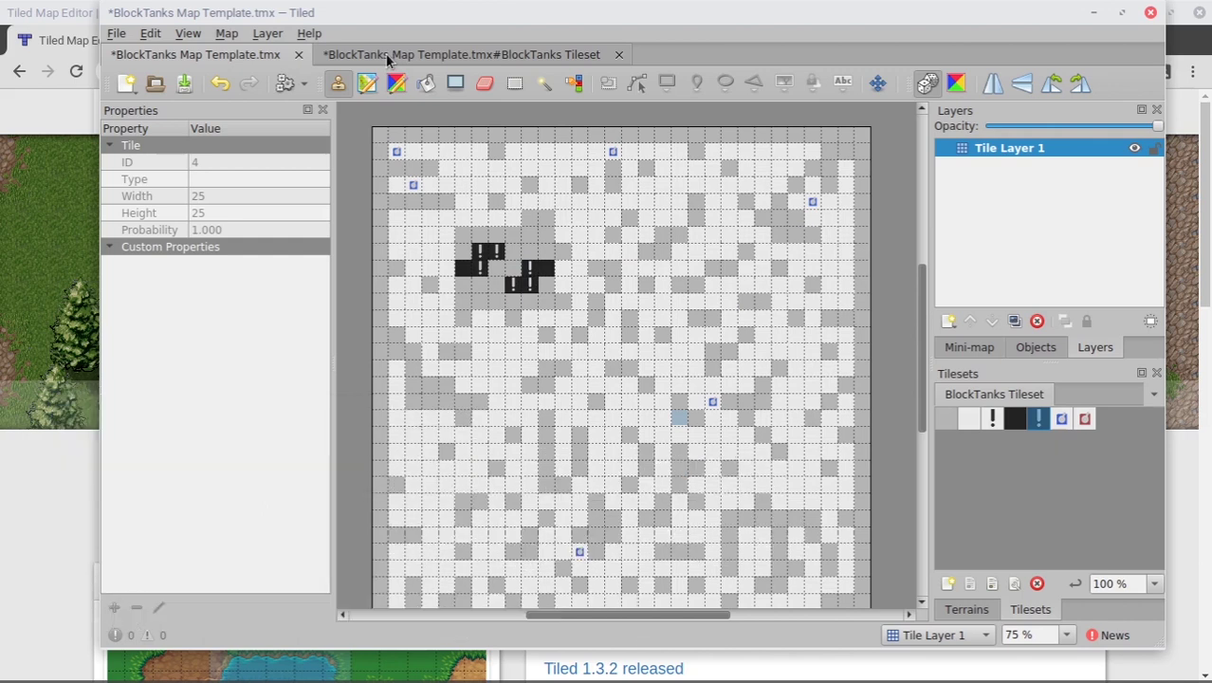
{"action": "key", "text": "ctrl+s"}
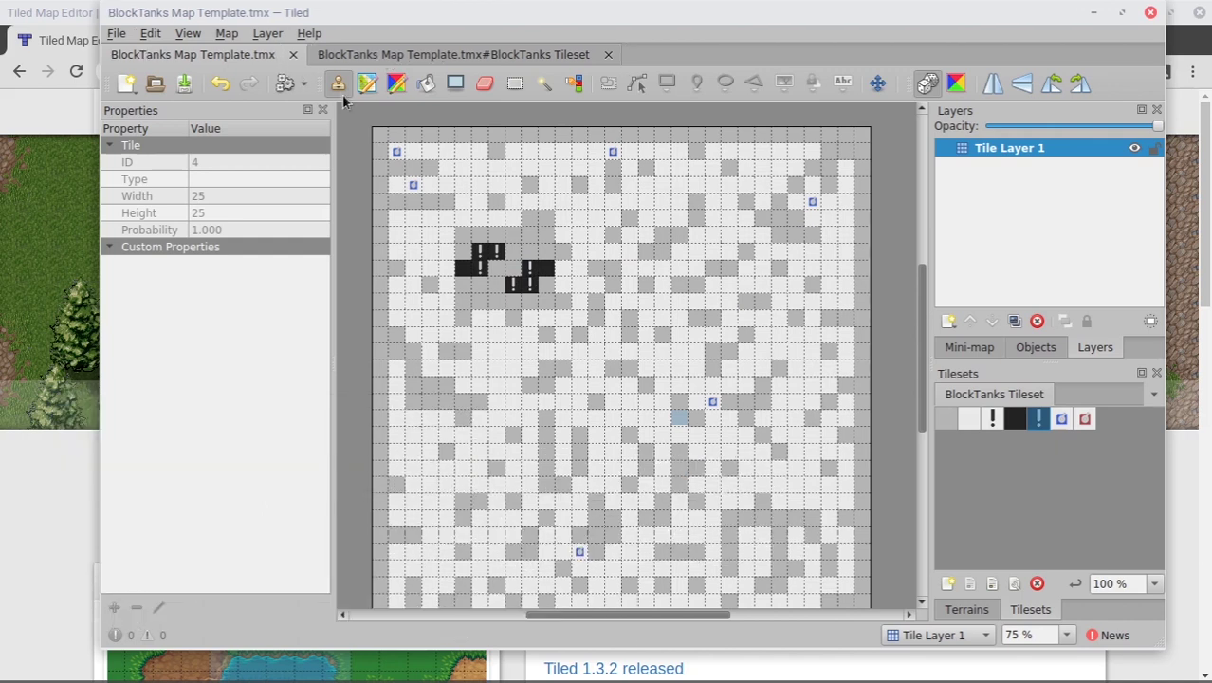
- Set the black exclamation tile's probability to 0.5 in the tileset
{"action": "left_click", "coordinate": [364, 57]}
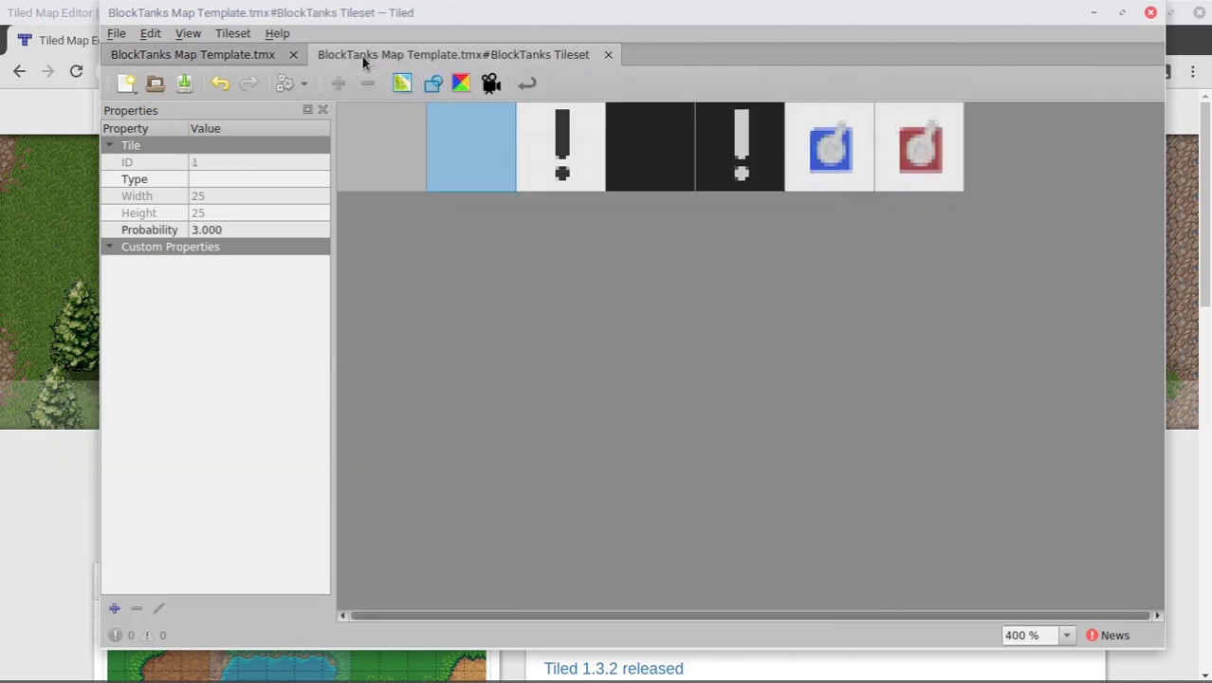
{"action": "left_click", "coordinate": [385, 150]}
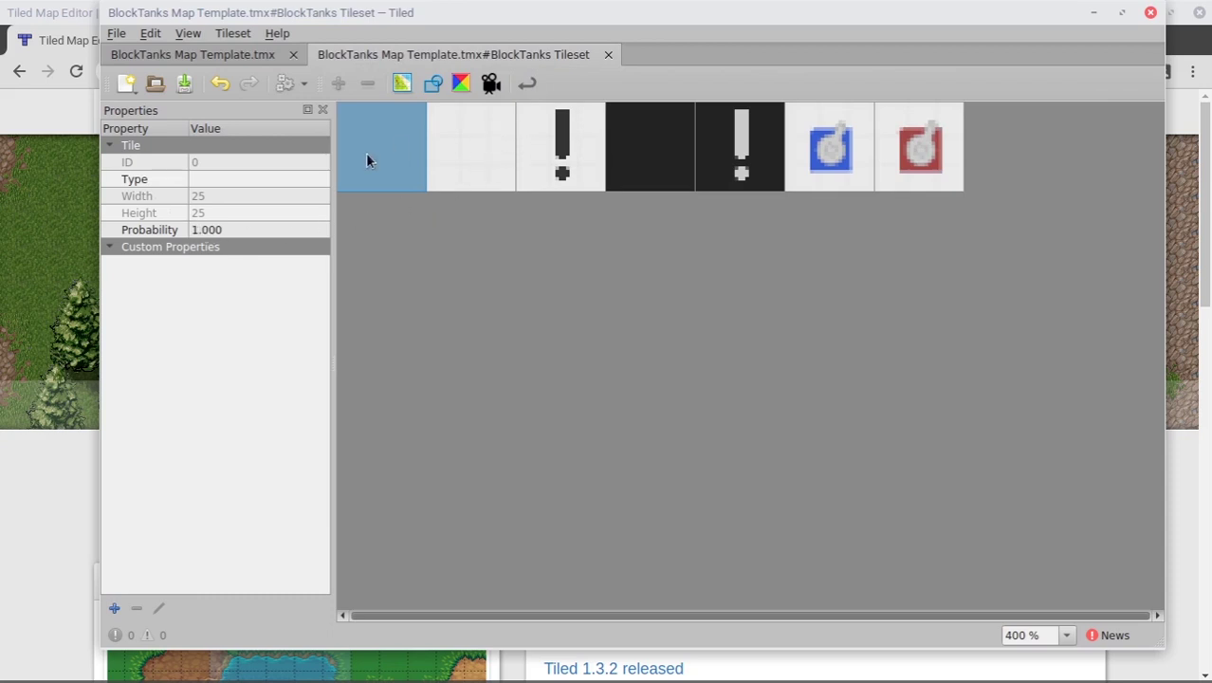
{"action": "left_click", "coordinate": [474, 151]}
{"action": "left_click", "coordinate": [360, 143]}
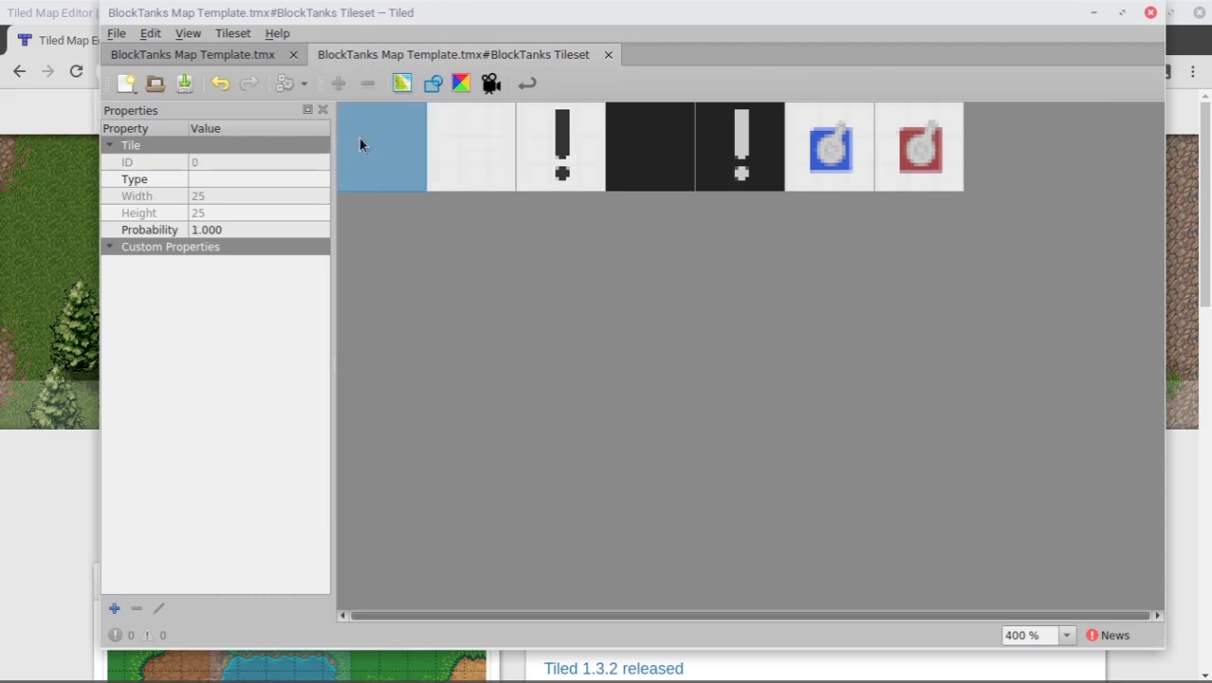
{"action": "left_click", "coordinate": [481, 145]}
{"action": "key", "text": "Right"}
{"action": "left_click", "coordinate": [201, 232]}
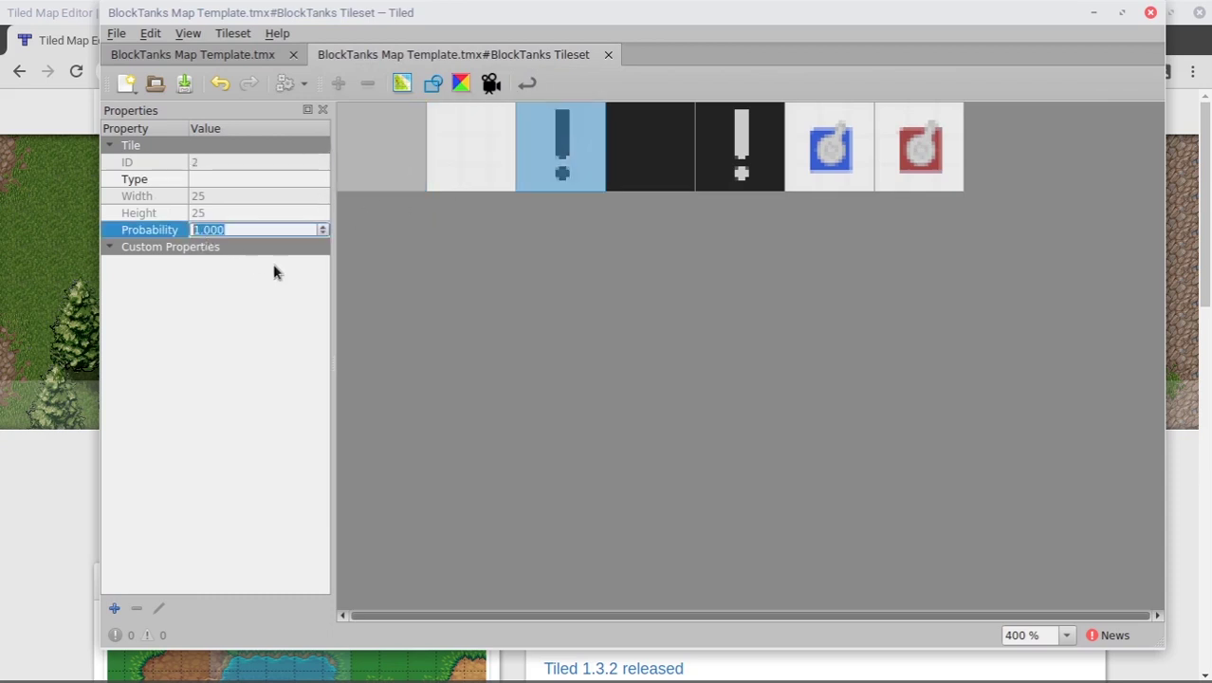
{"action": "type", "text": ".5"}
{"action": "left_click", "coordinate": [651, 154]}
- Set the dark wall tile to 0.5 and dark exclamation tile to 0.25, then return to the map
{"action": "left_click", "coordinate": [206, 230]}
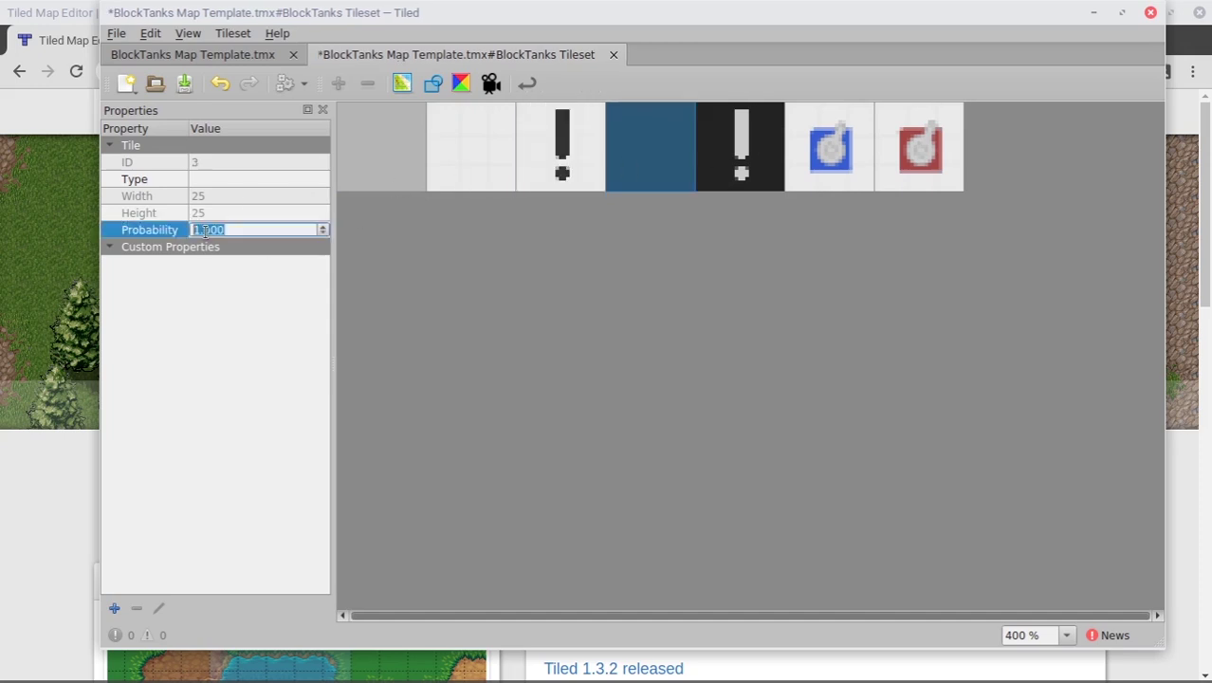
{"action": "type", "text": ".5"}
{"action": "key", "text": "Return"}
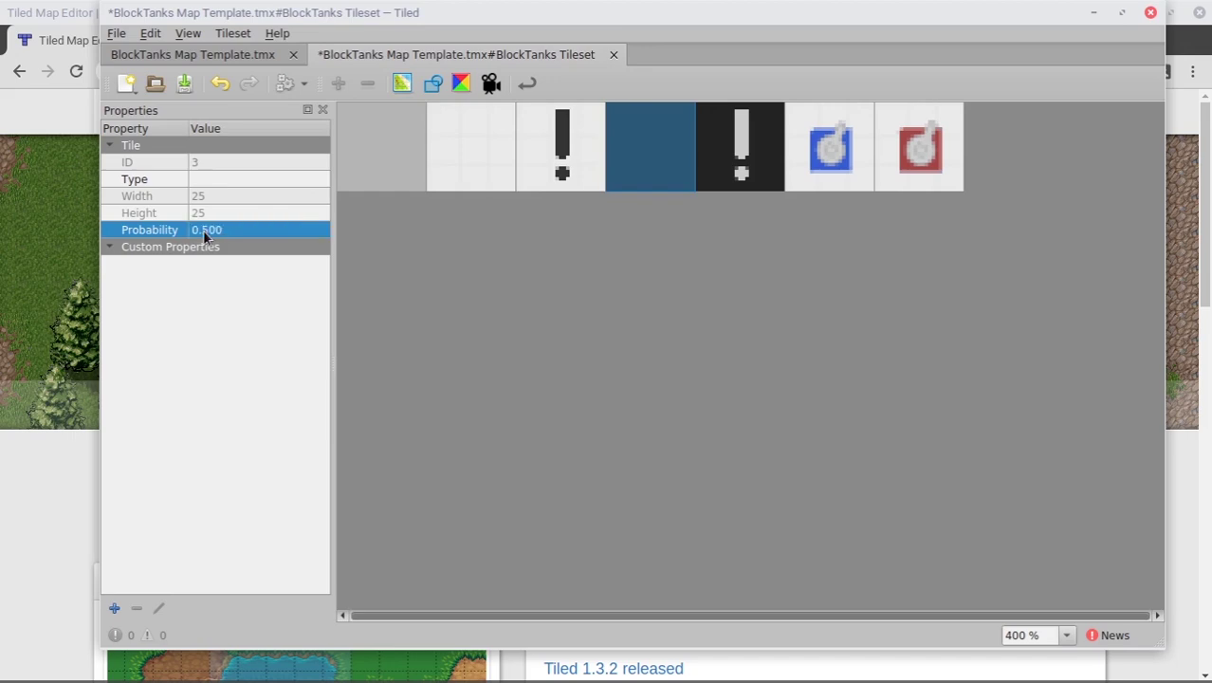
{"action": "left_click", "coordinate": [747, 148]}
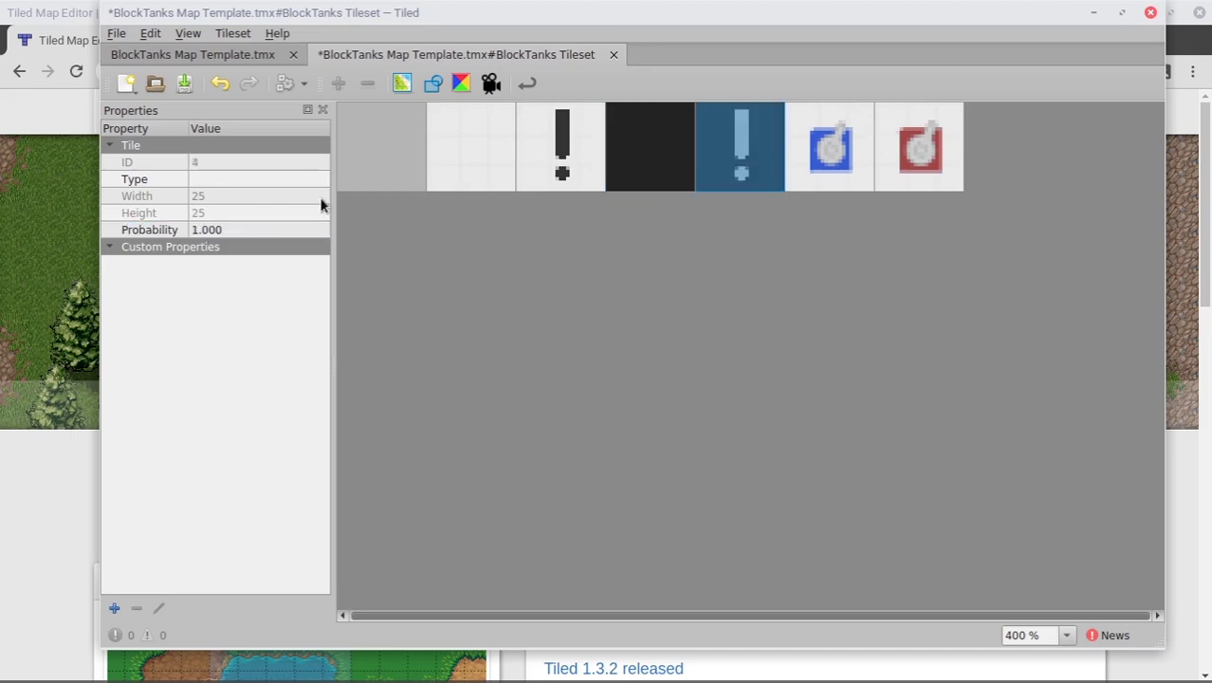
{"action": "left_click", "coordinate": [211, 229]}
{"action": "type", "text": ".25"}
{"action": "key", "text": "Return"}
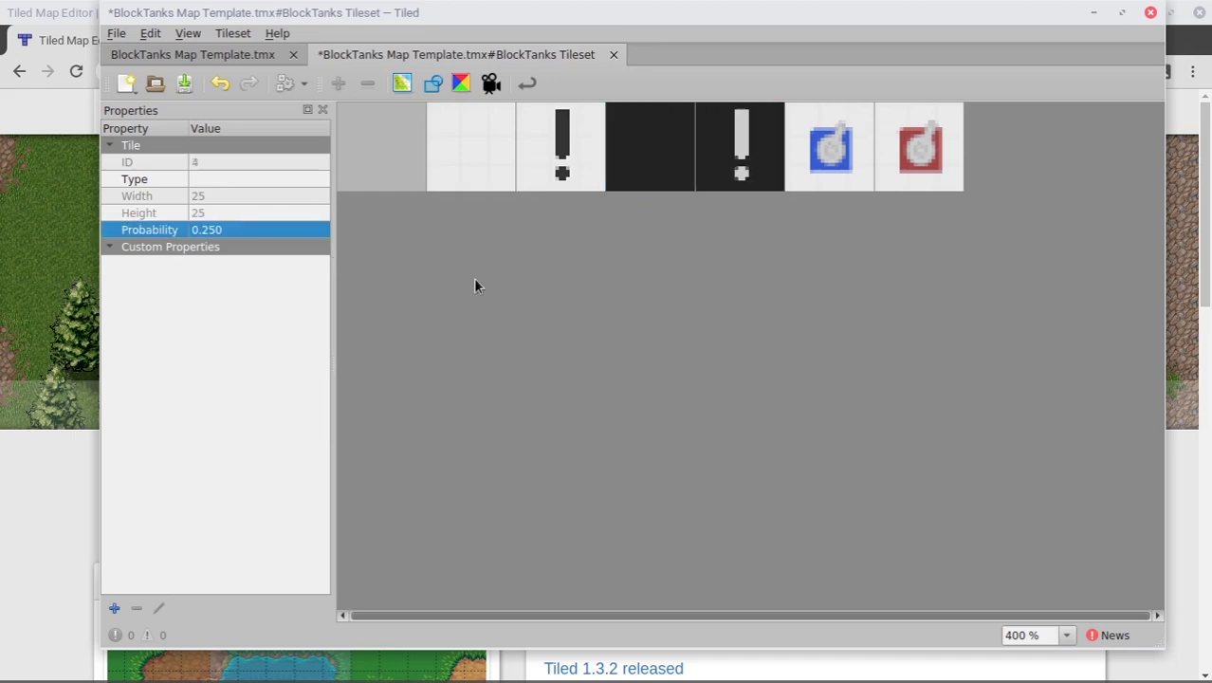
{"action": "left_click", "coordinate": [195, 55]}
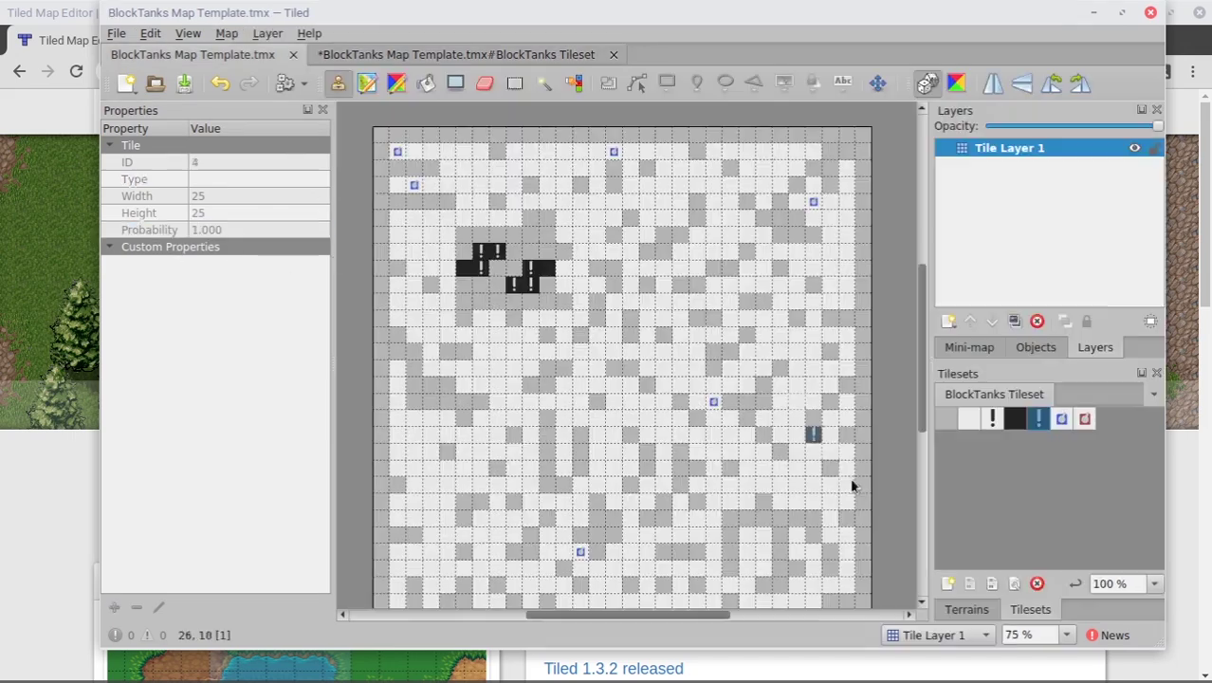
- Pick the first five tiles in Random Mode and Shape Fill the entire map with them
{"action": "left_click", "coordinate": [945, 421]}
{"action": "left_click", "coordinate": [1041, 421], "text": "shift"}
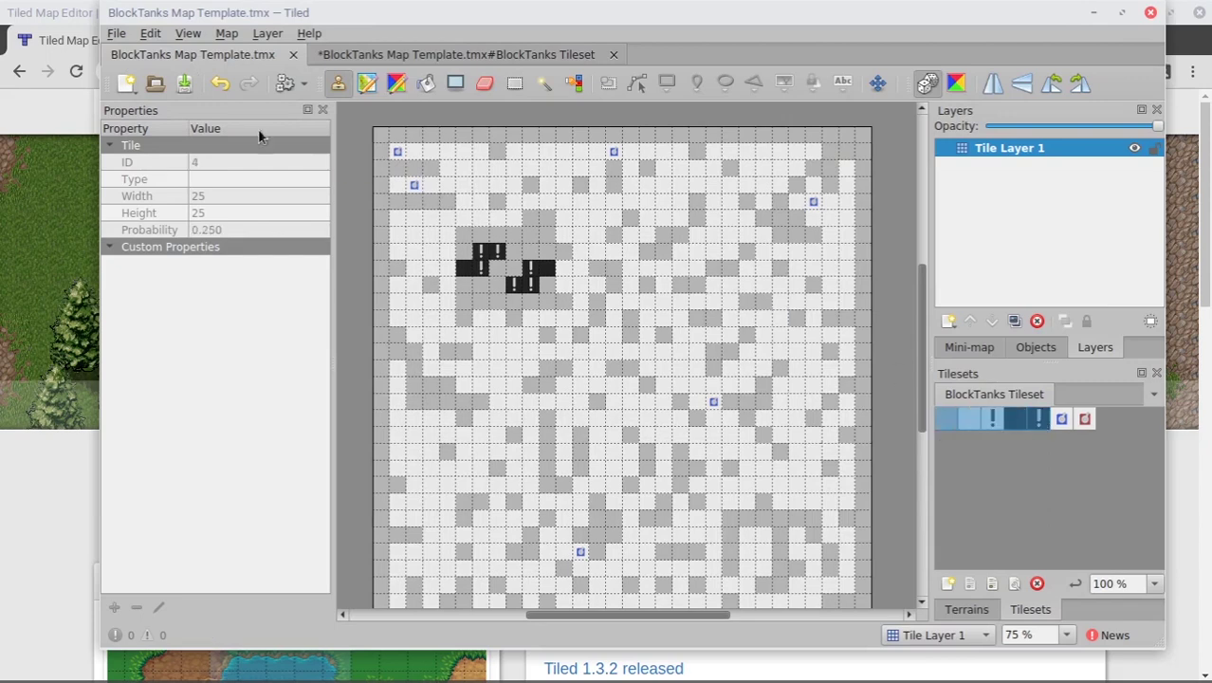
{"action": "left_click", "coordinate": [928, 87]}
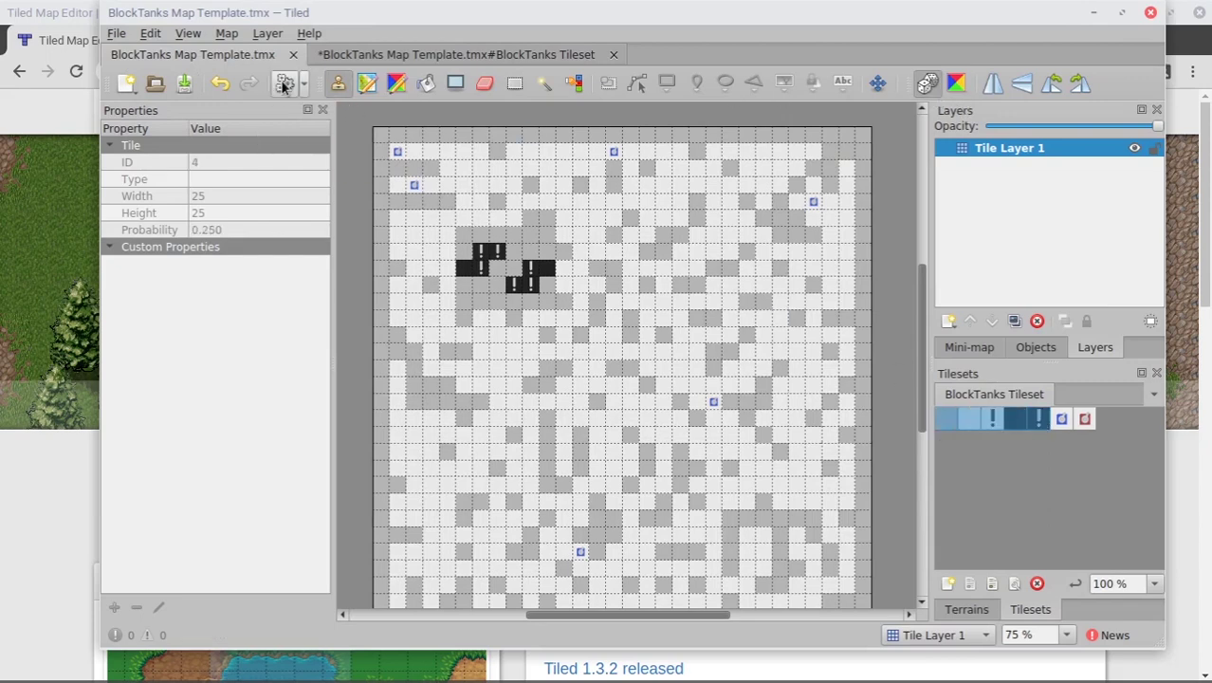
{"action": "left_click", "coordinate": [463, 85]}
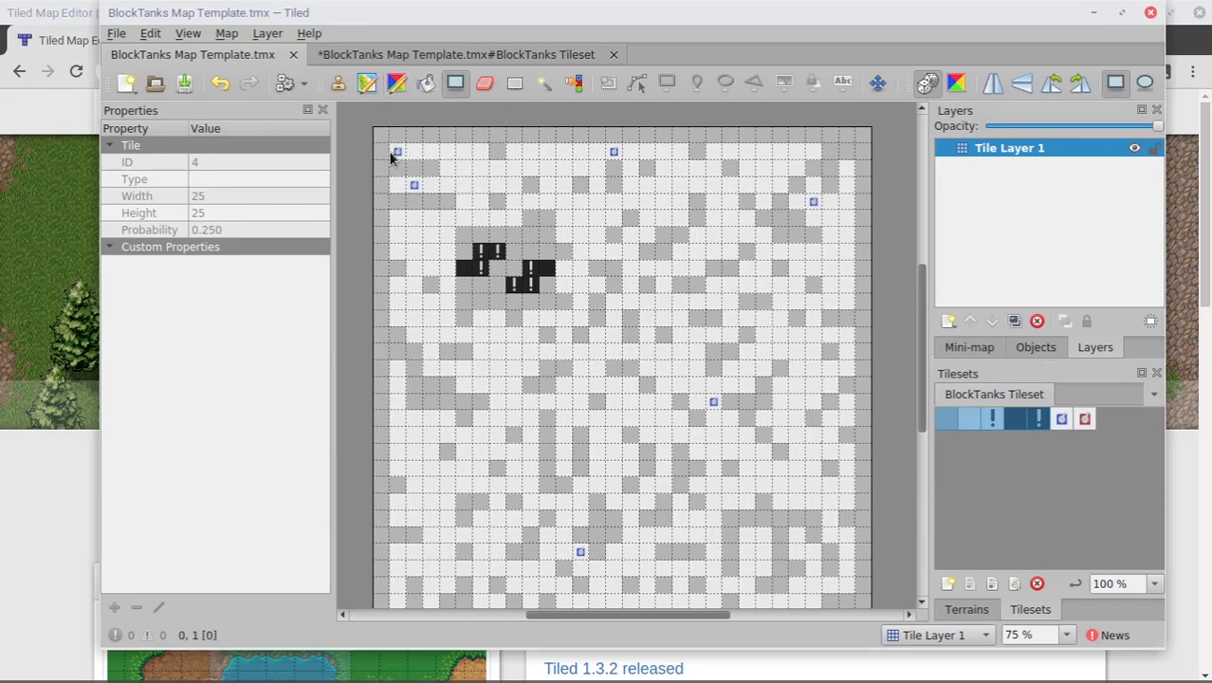
{"action": "scroll", "coordinate": [793, 406], "scroll_direction": "down", "scroll_amount": 3}
{"action": "left_click_drag", "start_coordinate": [398, 155], "coordinate": [856, 466]}
{"action": "scroll", "coordinate": [797, 460], "scroll_direction": "up", "scroll_amount": 3}
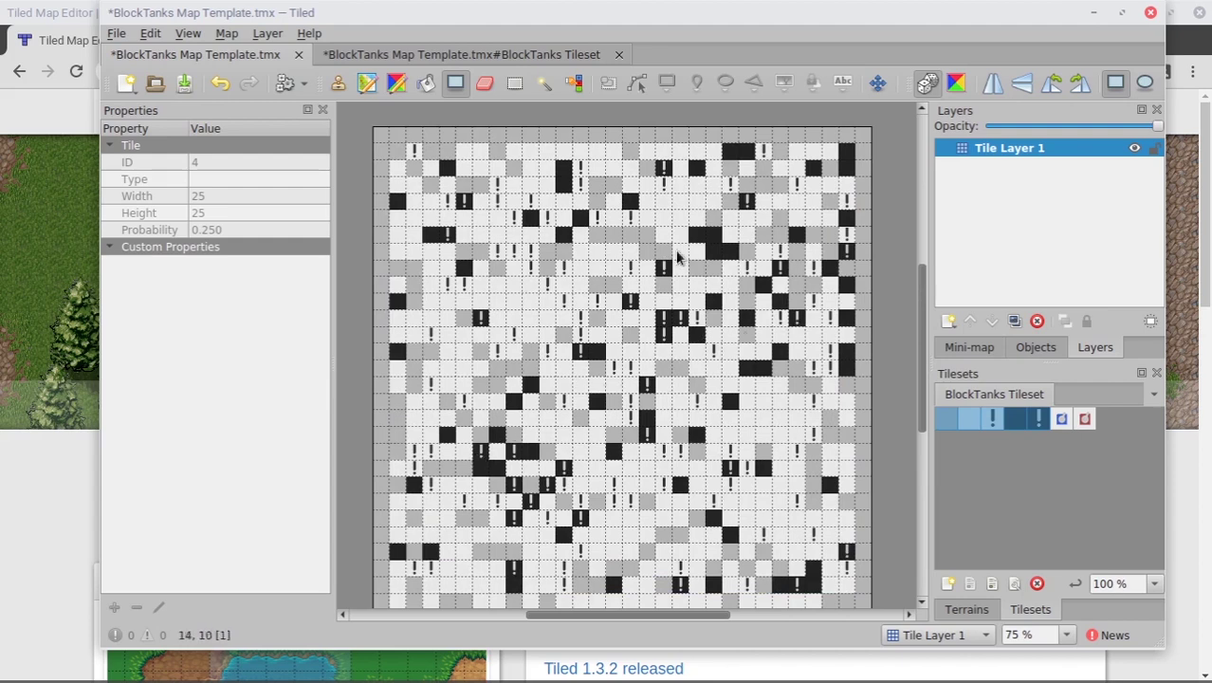
- Set the plain floor tile's probability to 2 in the tileset
{"action": "left_click", "coordinate": [424, 59]}
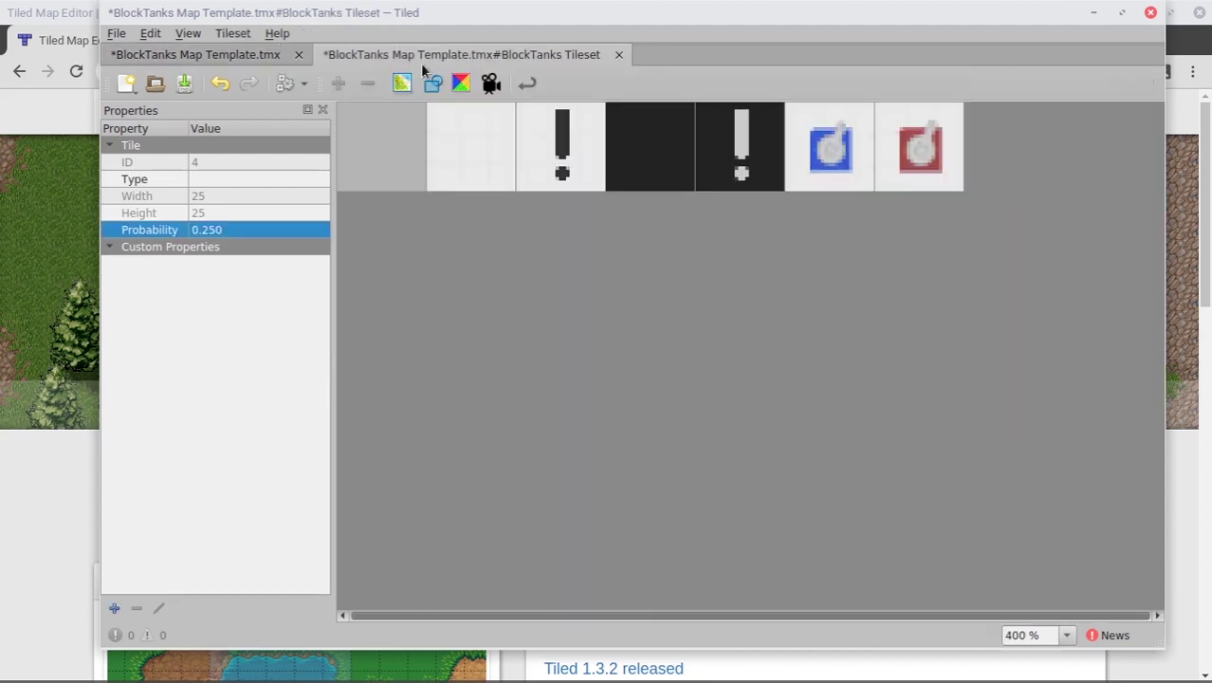
{"action": "left_click", "coordinate": [465, 152]}
{"action": "left_click", "coordinate": [215, 231]}
{"action": "type", "text": "2"}
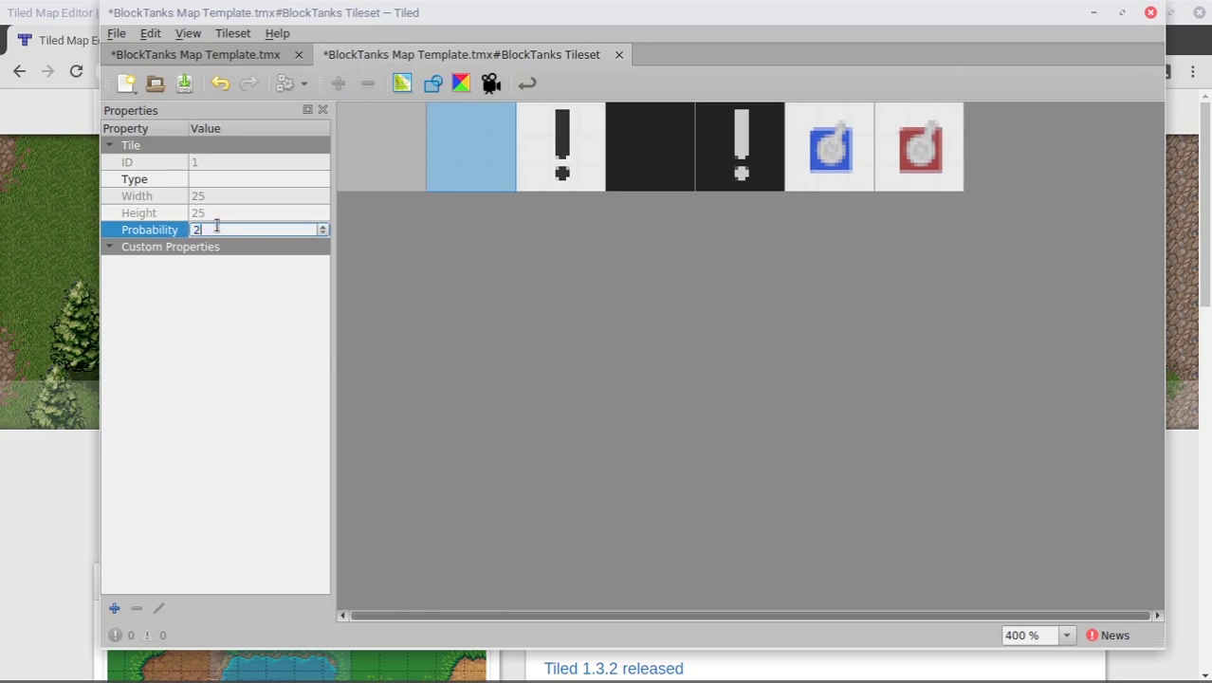
{"action": "key", "text": "Return"}
- Check the dark and exclamation tiles' probabilities, save the tileset, and return to the map
{"action": "left_click", "coordinate": [577, 166]}
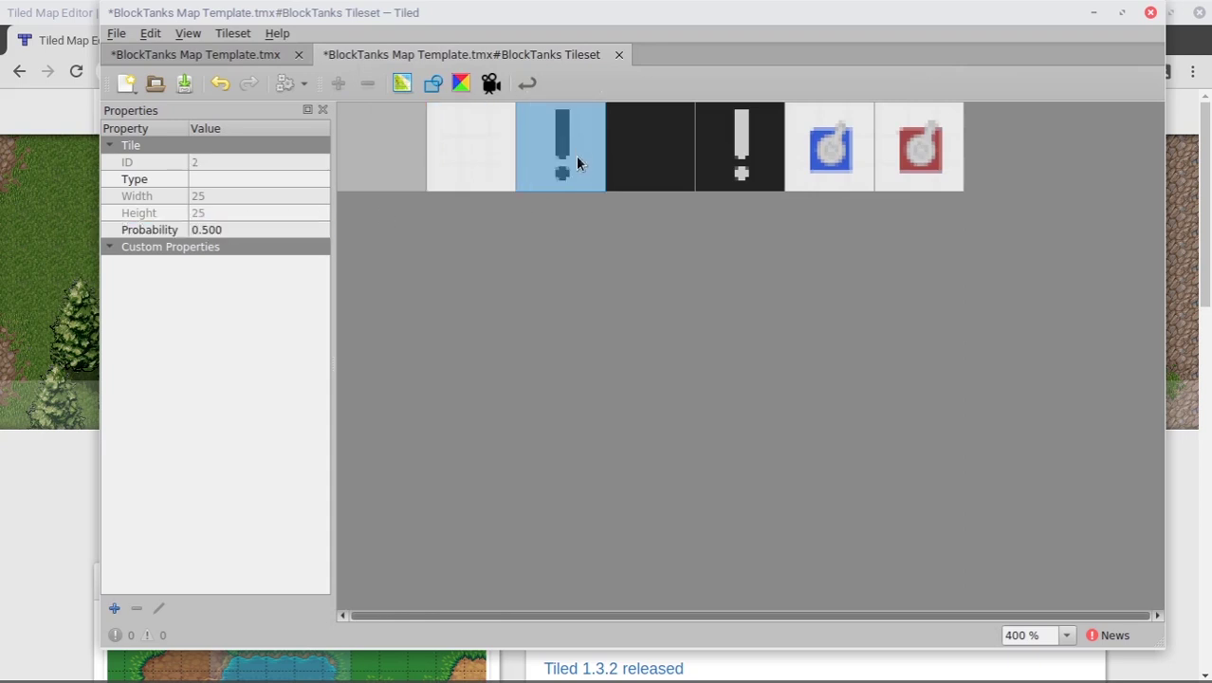
{"action": "left_click", "coordinate": [215, 231]}
{"action": "left_click", "coordinate": [740, 147]}
{"action": "left_click", "coordinate": [651, 147]}
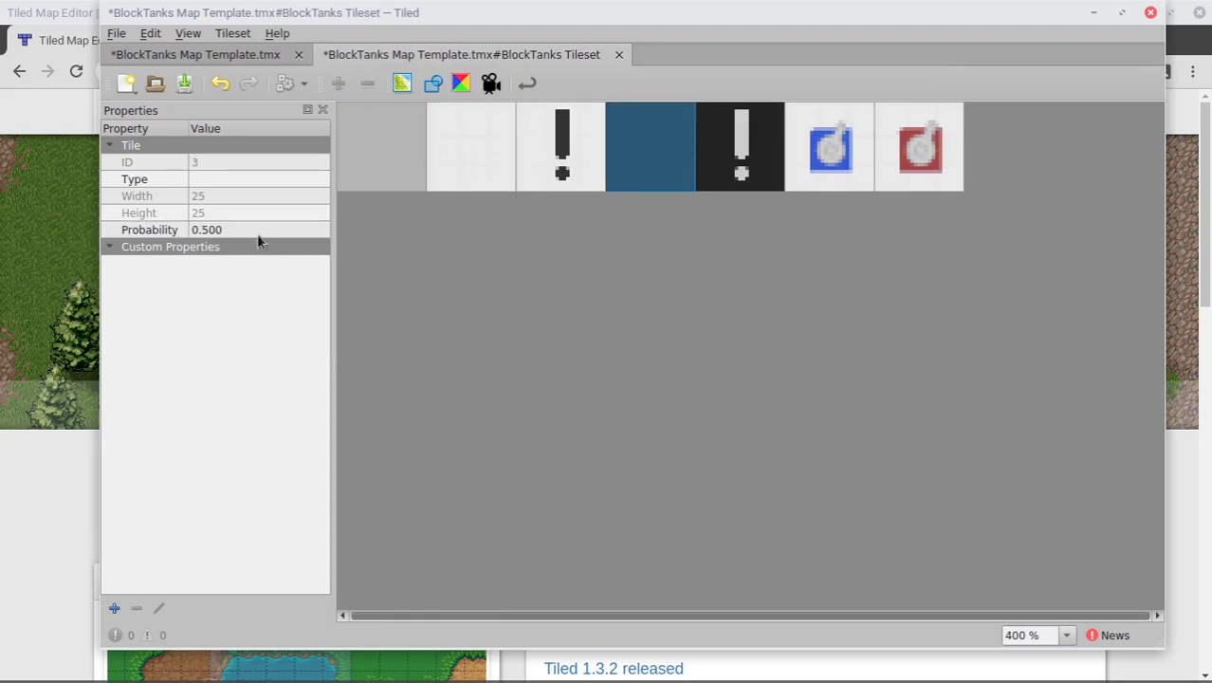
{"action": "left_click", "coordinate": [215, 231]}
{"action": "left_click", "coordinate": [562, 147]}
{"action": "left_click", "coordinate": [214, 231]}
{"action": "key", "text": "Return"}
{"action": "key", "text": "ctrl+s"}
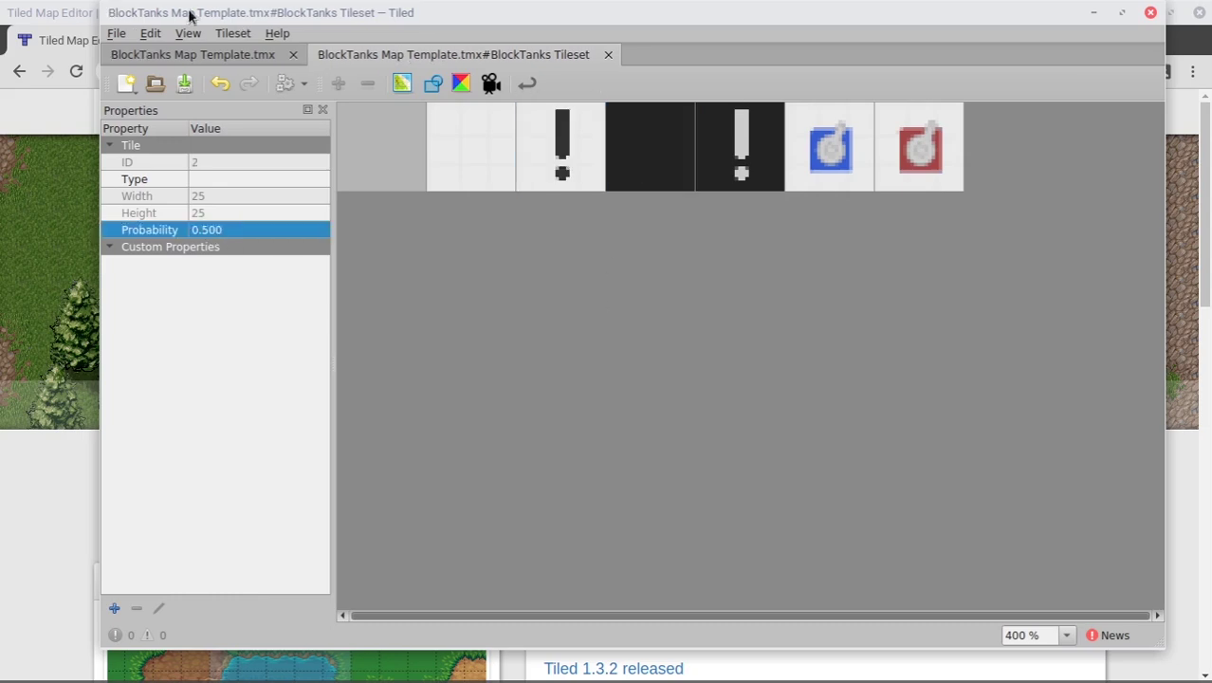
{"action": "left_click", "coordinate": [204, 54]}
- Regenerate the random wall layout over the whole map with Shape Fill and save it
{"action": "left_click_drag", "start_coordinate": [406, 155], "coordinate": [859, 467]}
{"action": "scroll", "coordinate": [835, 475], "scroll_direction": "up", "scroll_amount": 3}
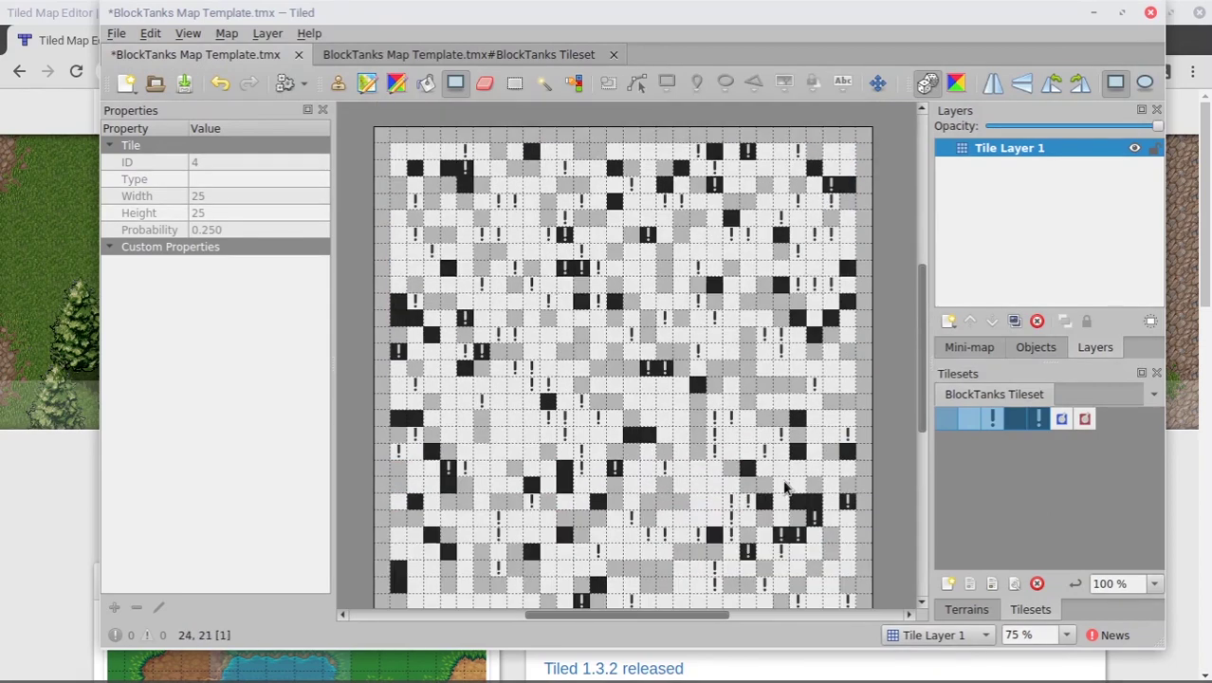
{"action": "scroll", "coordinate": [854, 446], "scroll_direction": "down", "scroll_amount": 1}
{"action": "scroll", "coordinate": [831, 408], "scroll_direction": "up", "scroll_amount": 1}
{"action": "scroll", "coordinate": [826, 401], "scroll_direction": "up", "scroll_amount": 2}
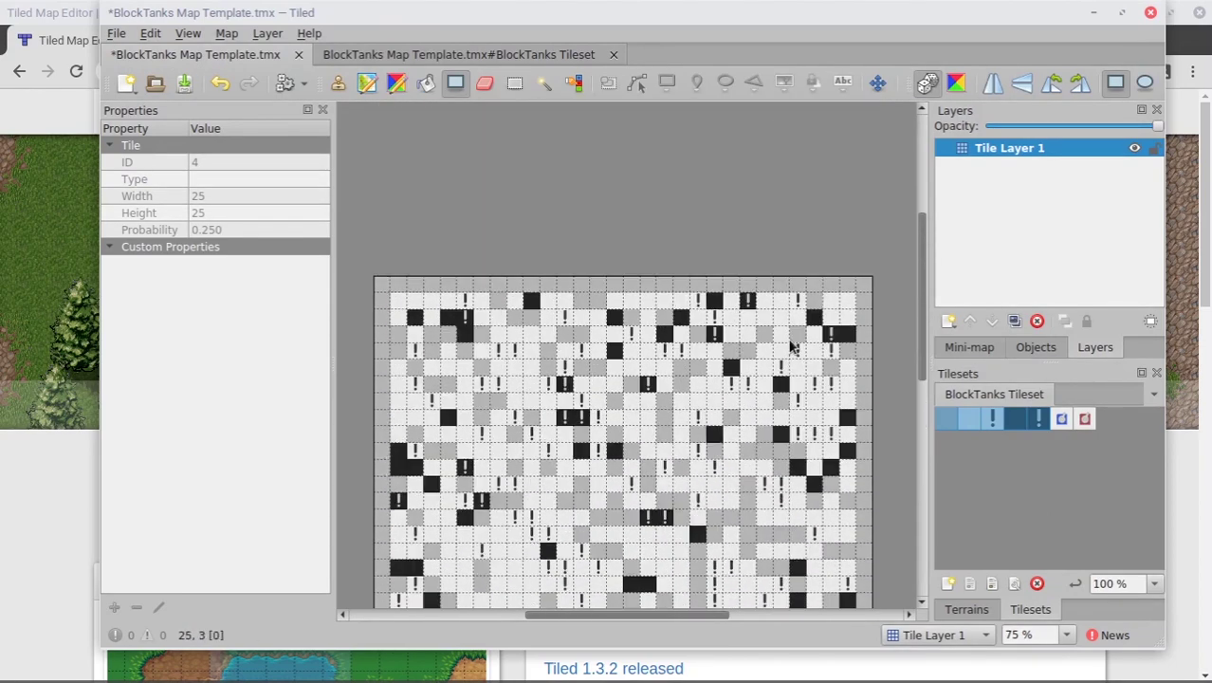
{"action": "scroll", "coordinate": [826, 400], "scroll_direction": "down", "scroll_amount": 2}
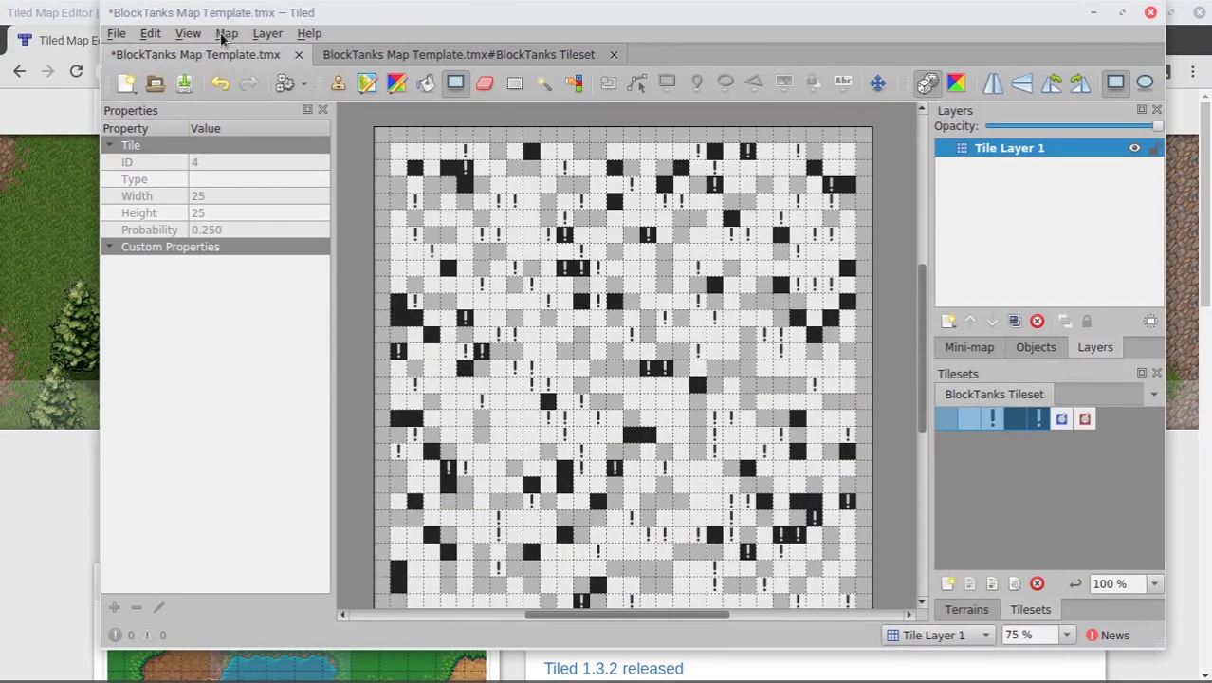
{"action": "key", "text": "ctrl+s"}
- Hide the map grid and stamp a blue spawn tile on an open floor cell near the upper left
{"action": "left_click", "coordinate": [188, 34]}
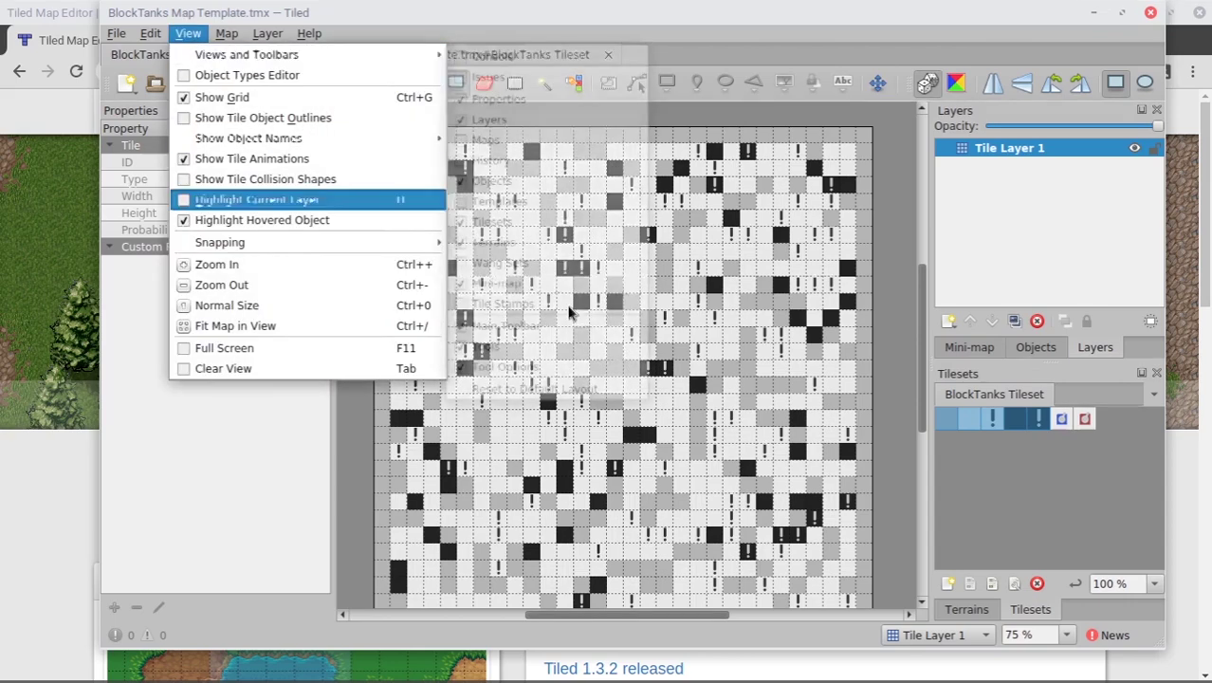
{"action": "left_click", "coordinate": [223, 97]}
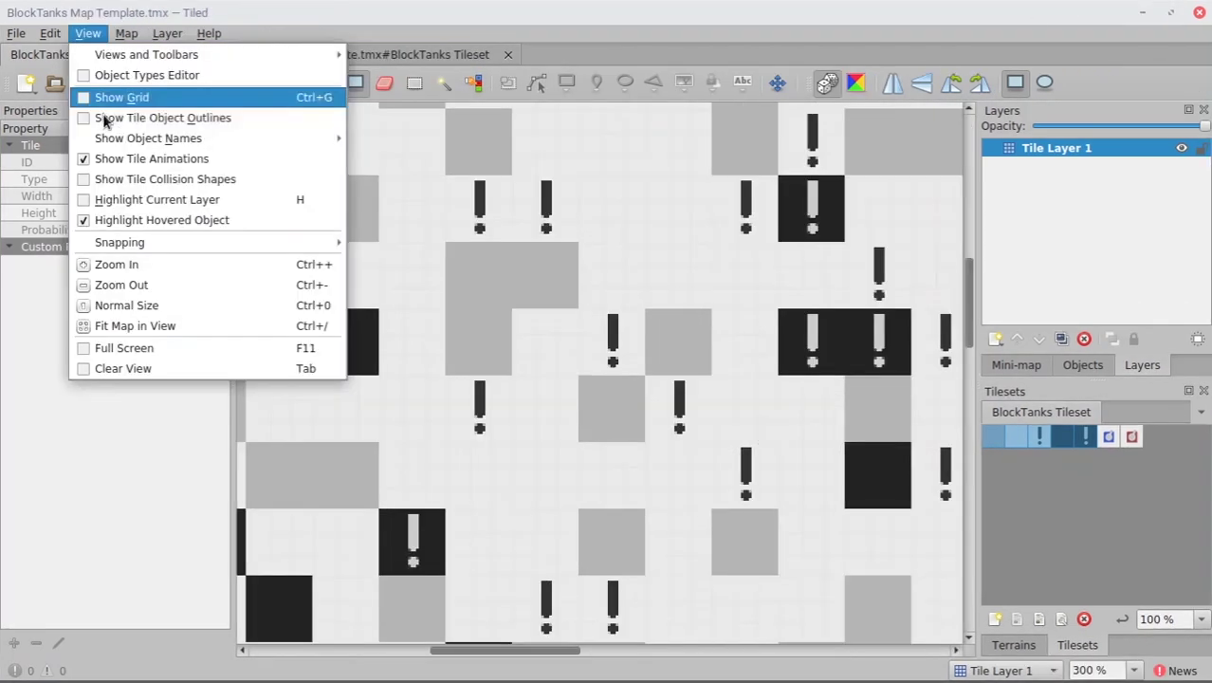
{"action": "left_click", "coordinate": [106, 98]}
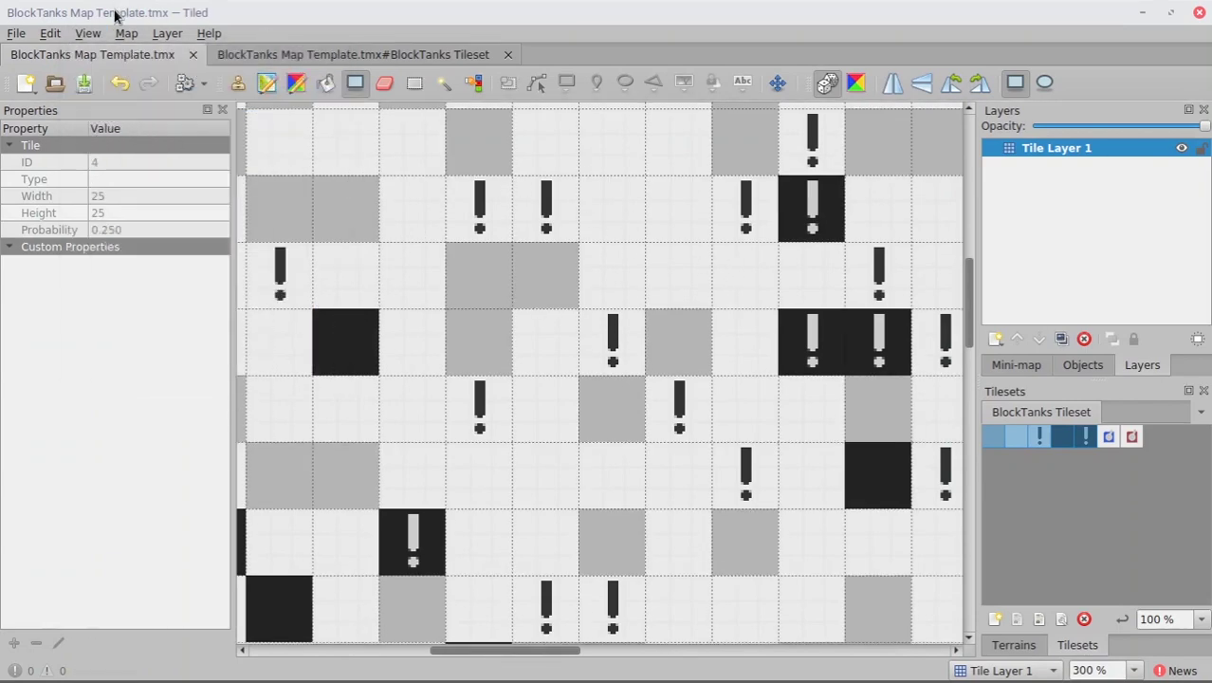
{"action": "left_click", "coordinate": [86, 34]}
{"action": "left_click", "coordinate": [102, 97]}
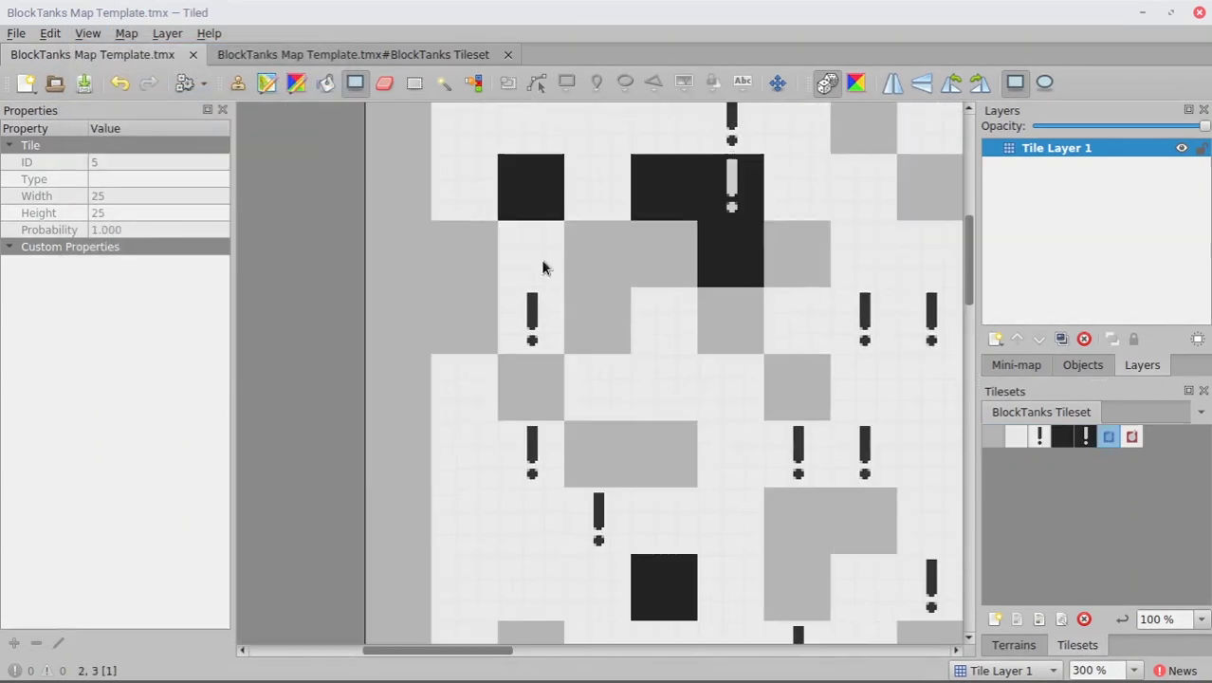
{"action": "left_click", "coordinate": [237, 83]}
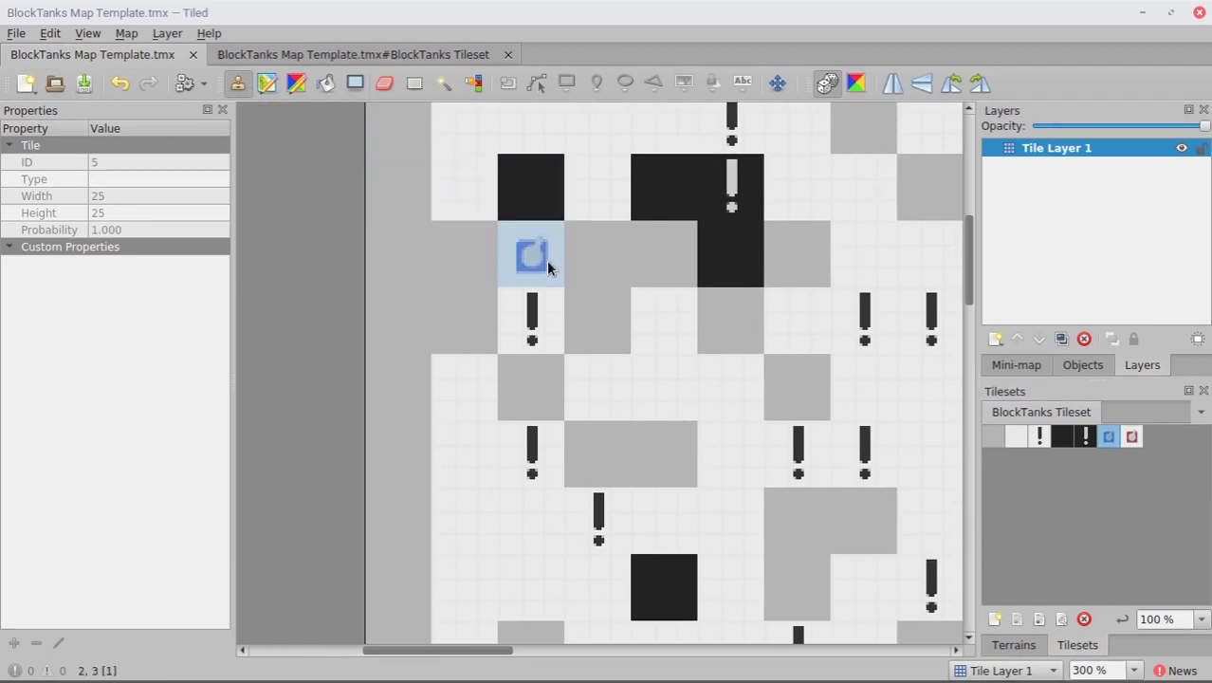
{"action": "left_click", "coordinate": [532, 387]}
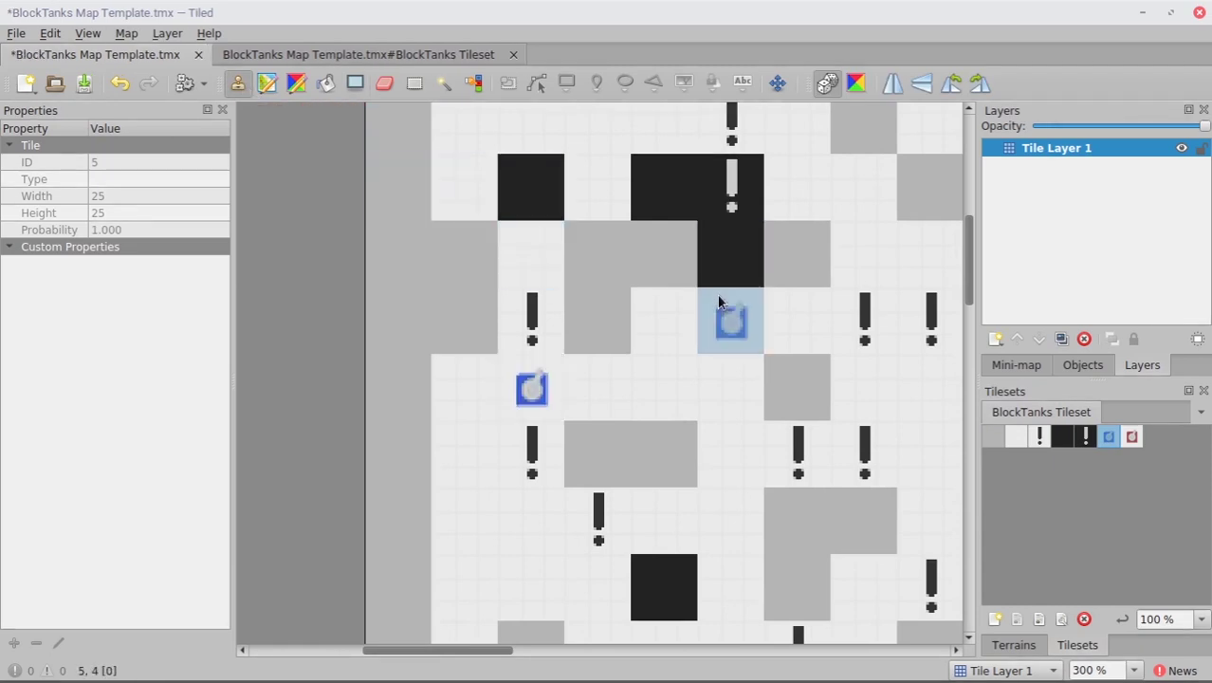